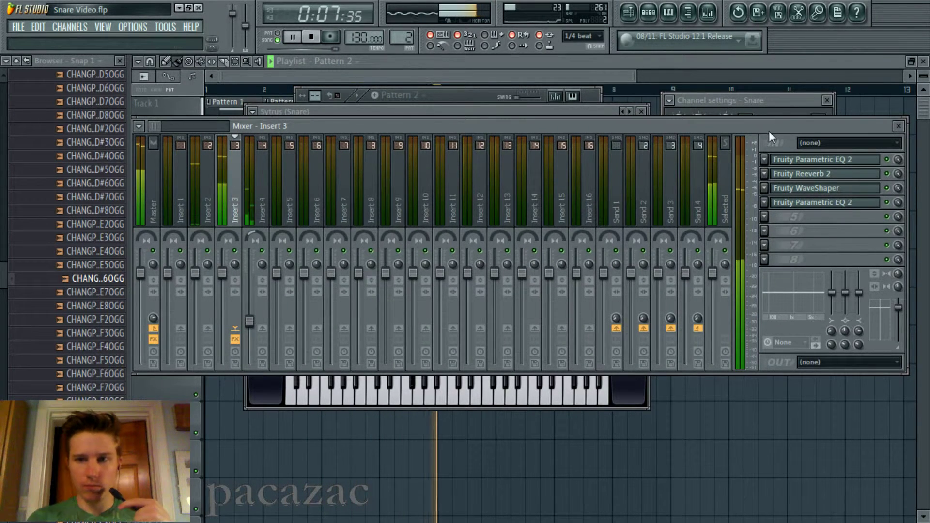
# Step: Stop playback, close the open windows and open the Snare channel's Sytrus synth from the channel rack
pyautogui.press('space')
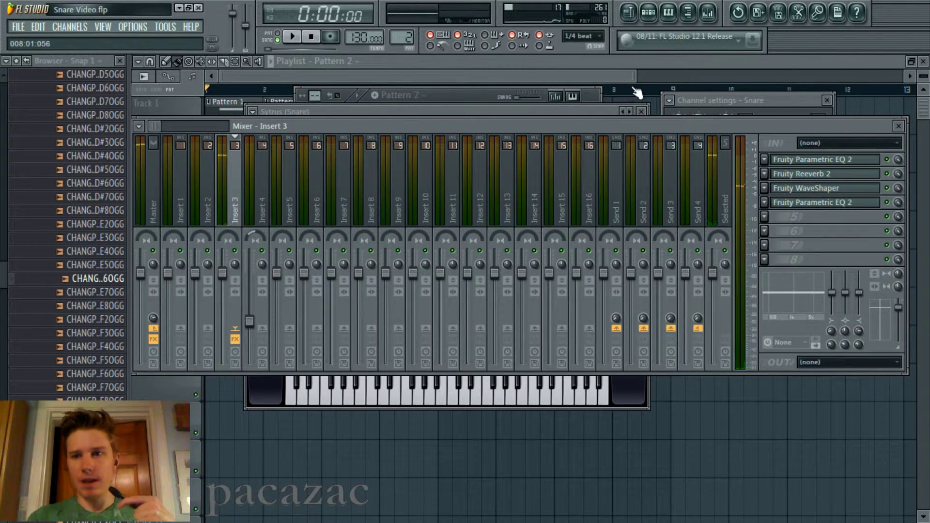
pyautogui.press('F12')
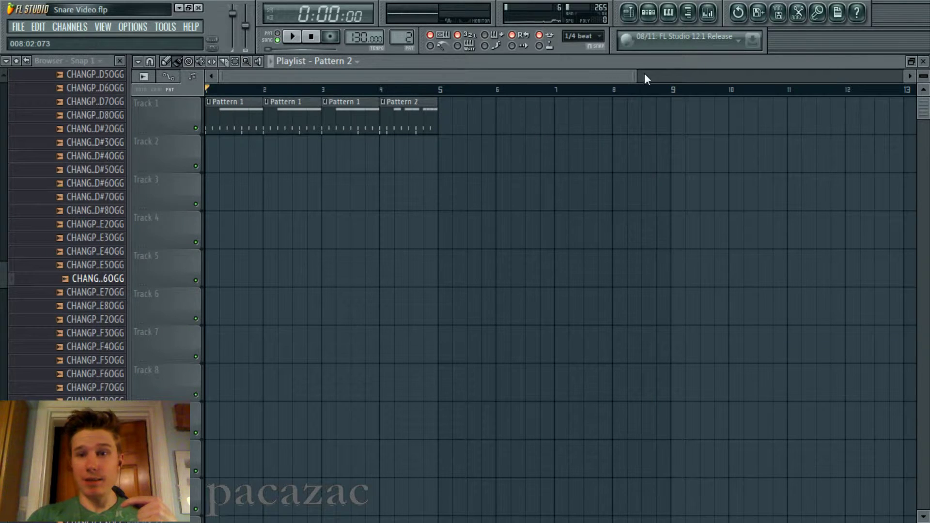
pyautogui.click(651, 14)
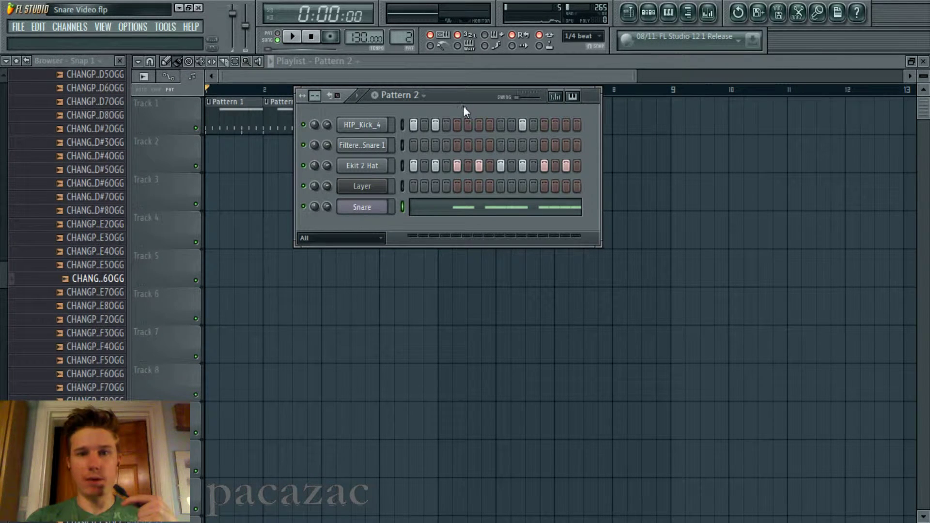
pyautogui.click(376, 208)
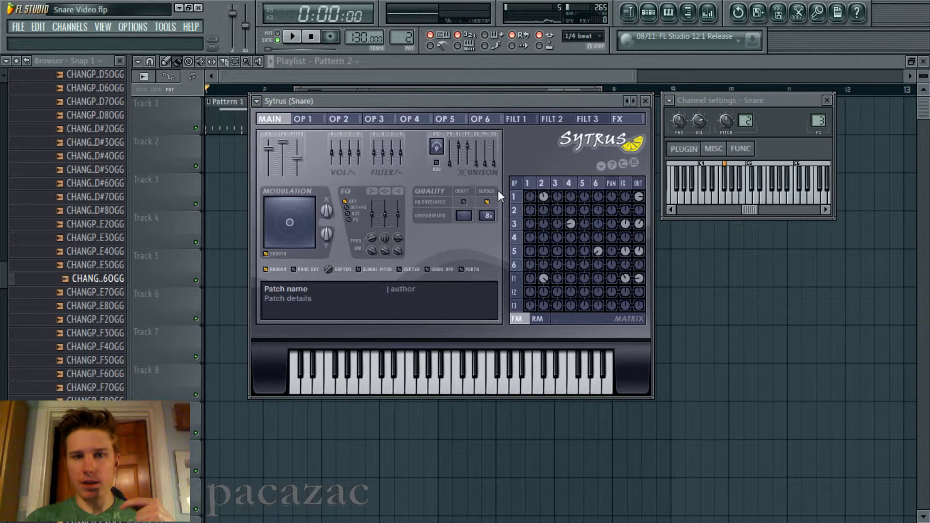
# Step: Mute the effects and output sends of operators 3, 5 and filter 1, and show operator 1's volume envelope
pyautogui.click(321, 120)
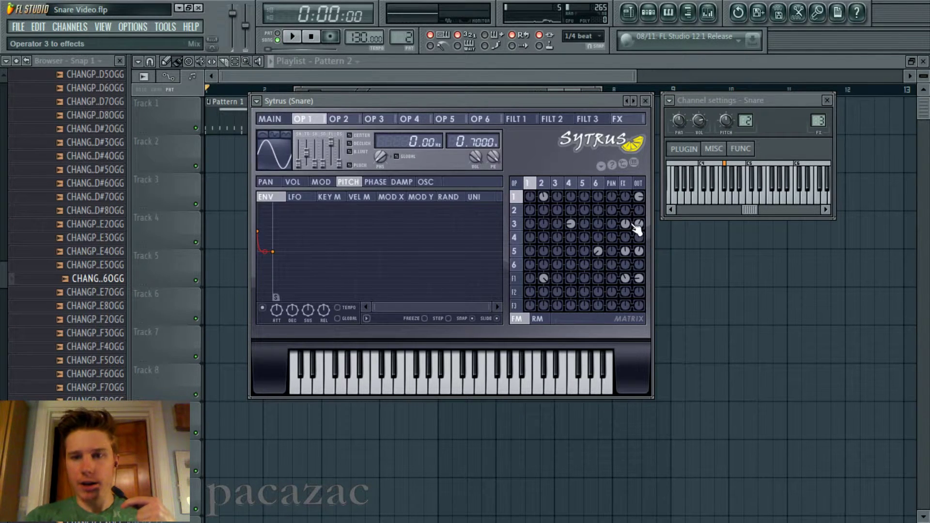
pyautogui.moveTo(638, 251); pyautogui.dragTo(638, 285)
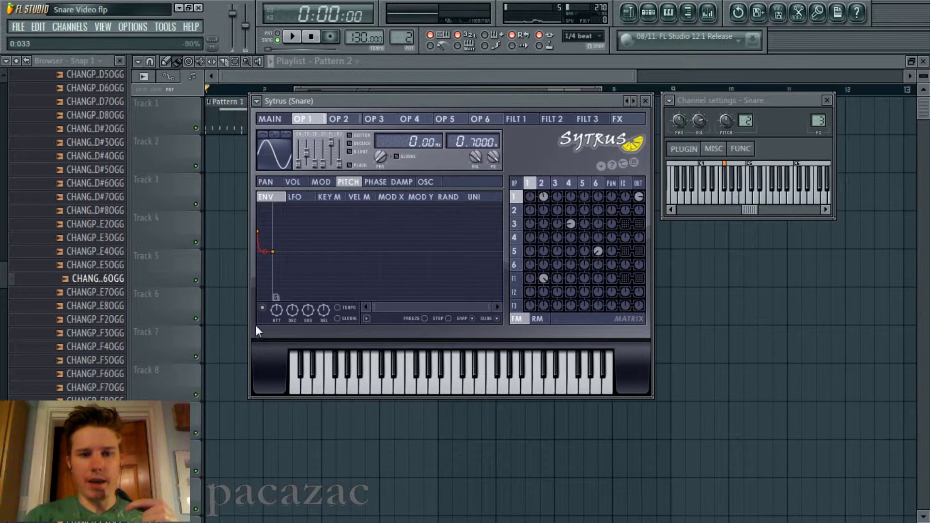
pyautogui.moveTo(418, 103); pyautogui.dragTo(419, 102)
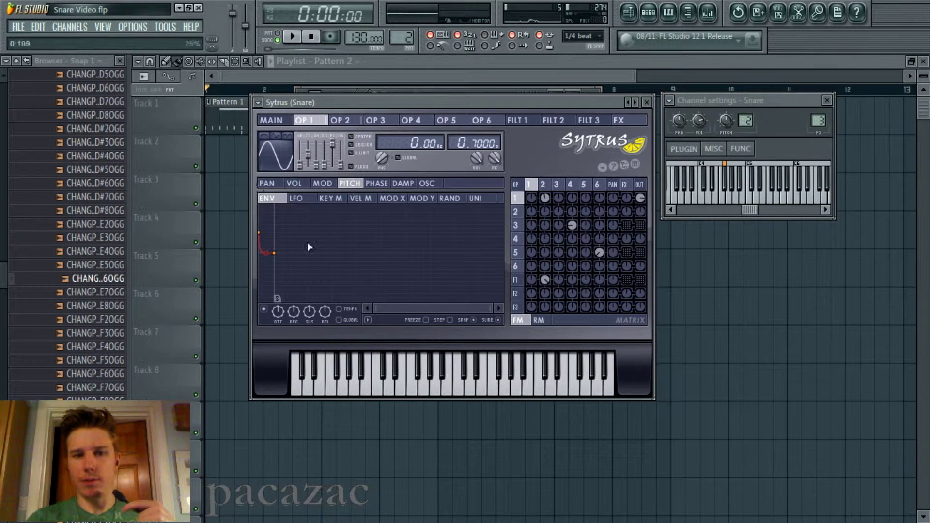
pyautogui.moveTo(545, 100); pyautogui.dragTo(545, 99)
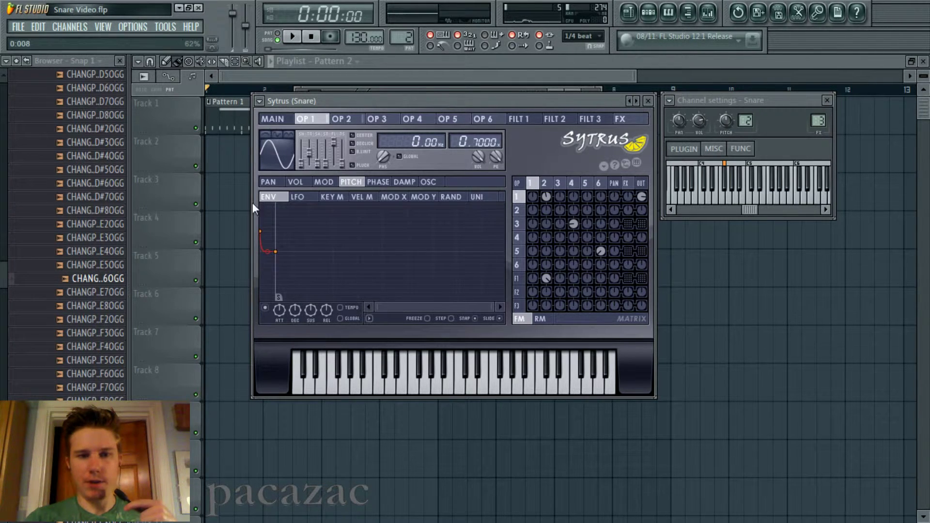
pyautogui.moveTo(271, 239); pyautogui.dragTo(269, 285)
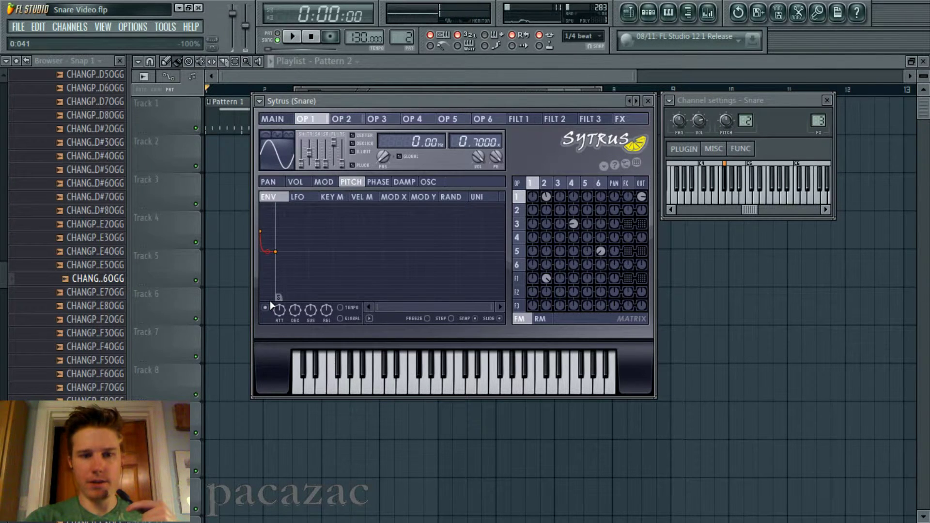
pyautogui.click(297, 184)
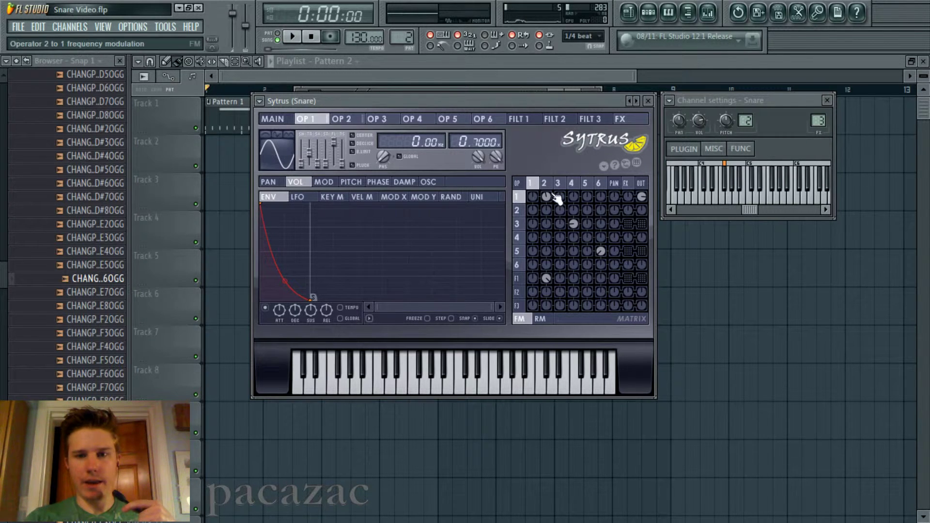
# Step: Check operator 2's pitch and volume envelopes and audition the snare with its volume envelope off and on
pyautogui.click(345, 119)
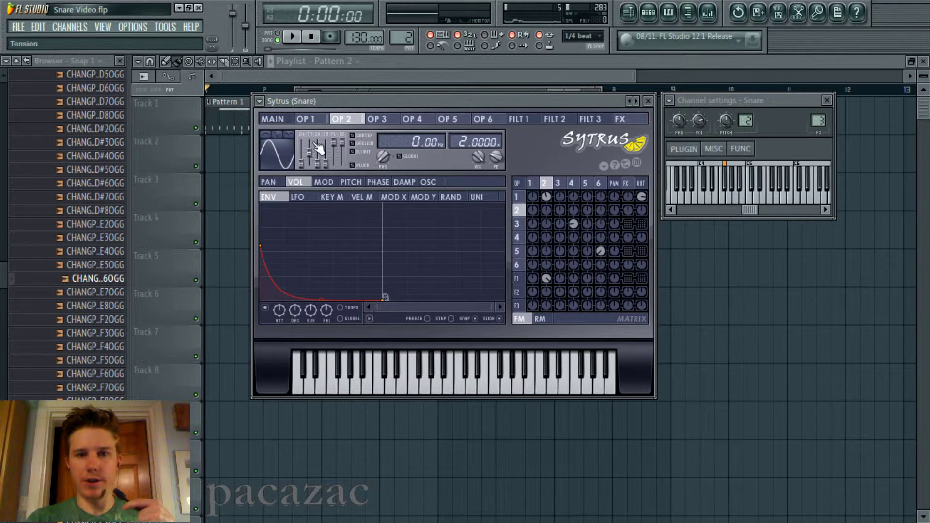
pyautogui.click(351, 183)
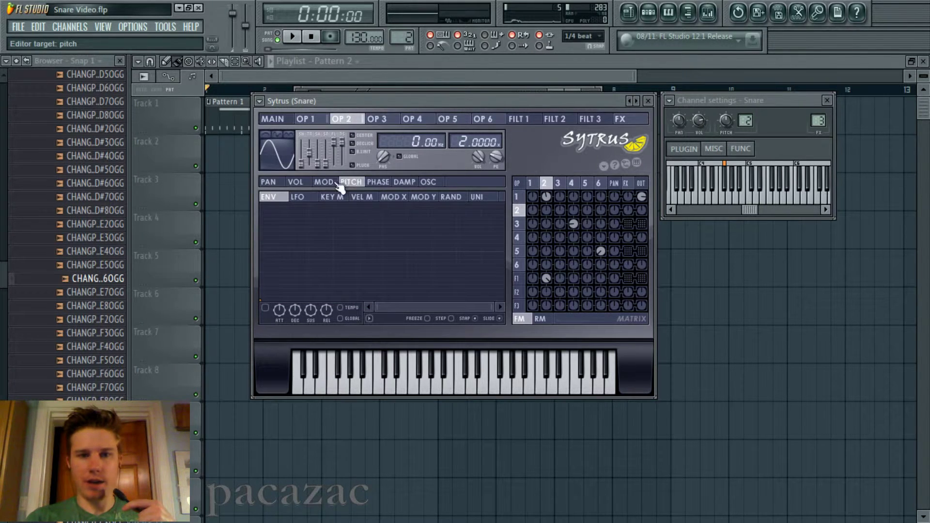
pyautogui.click(296, 182)
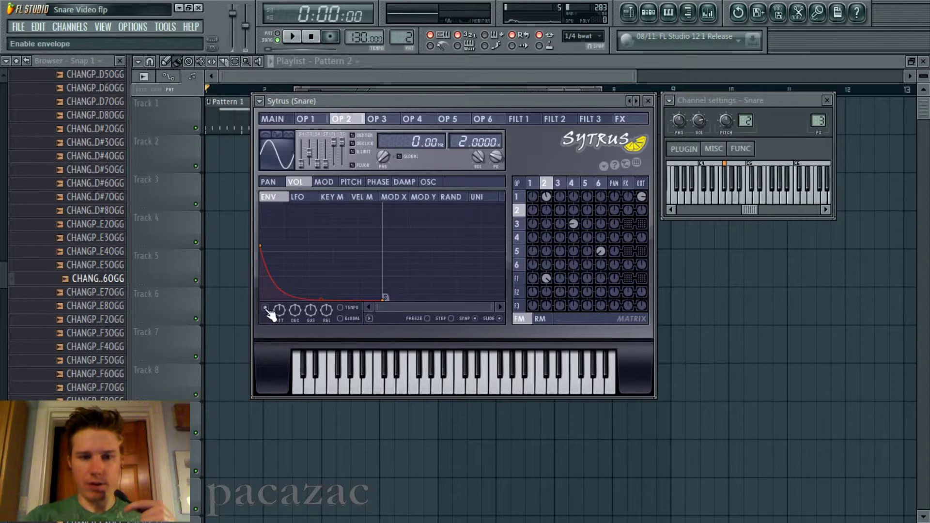
pyautogui.press('g')
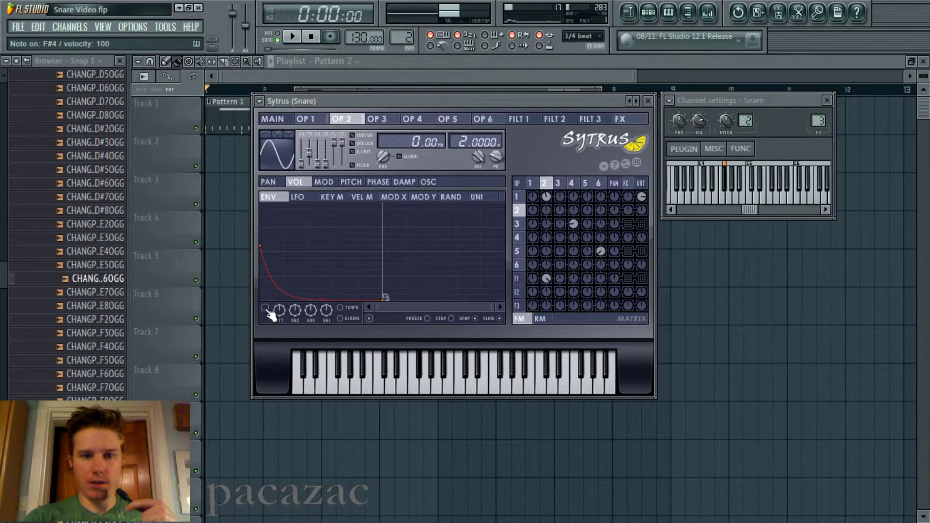
pyautogui.press('g')
pyautogui.press('g')
pyautogui.press('g')
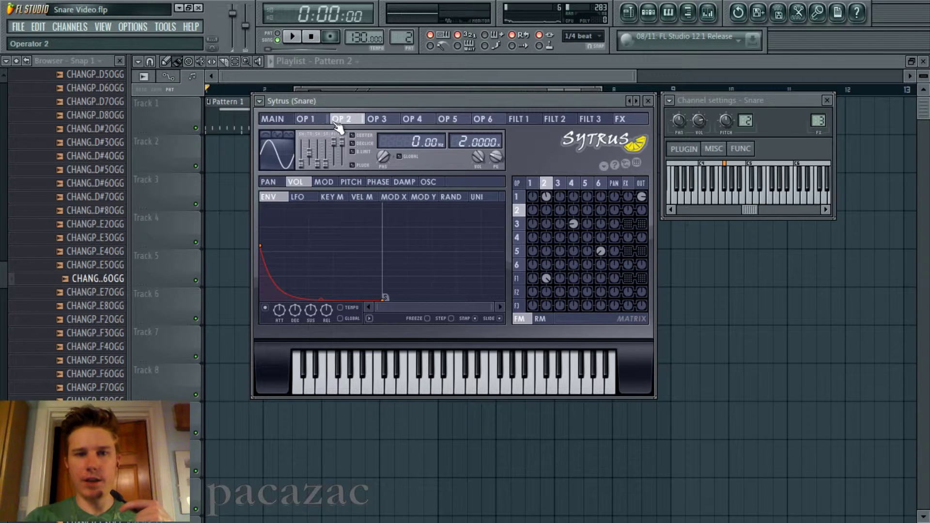
# Step: Compare the waveform, frequency ratio and volume envelope of operators 1 and 2
pyautogui.click(320, 121)
pyautogui.click(357, 124)
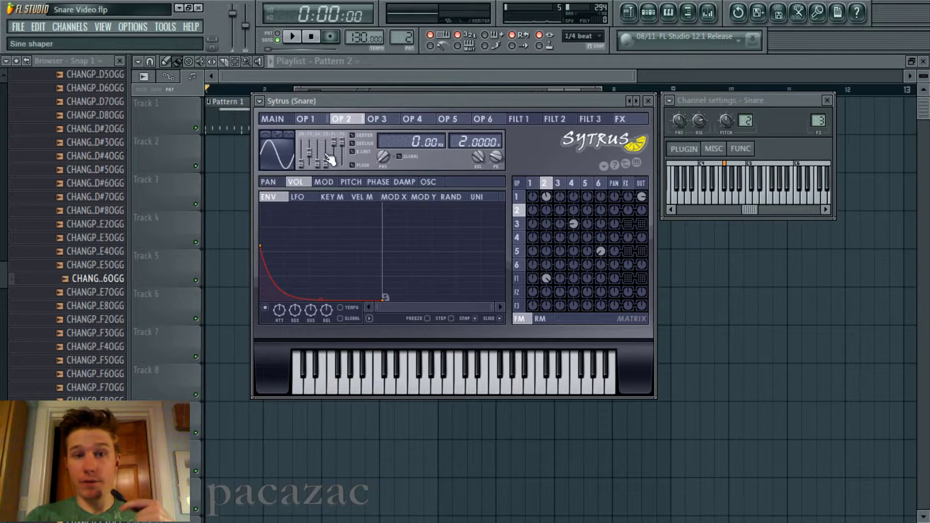
pyautogui.click(320, 121)
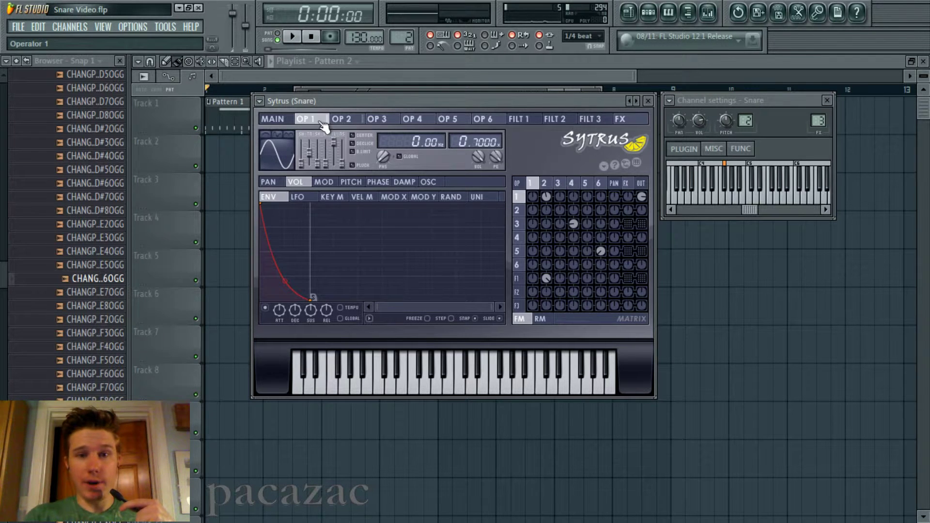
pyautogui.click(343, 122)
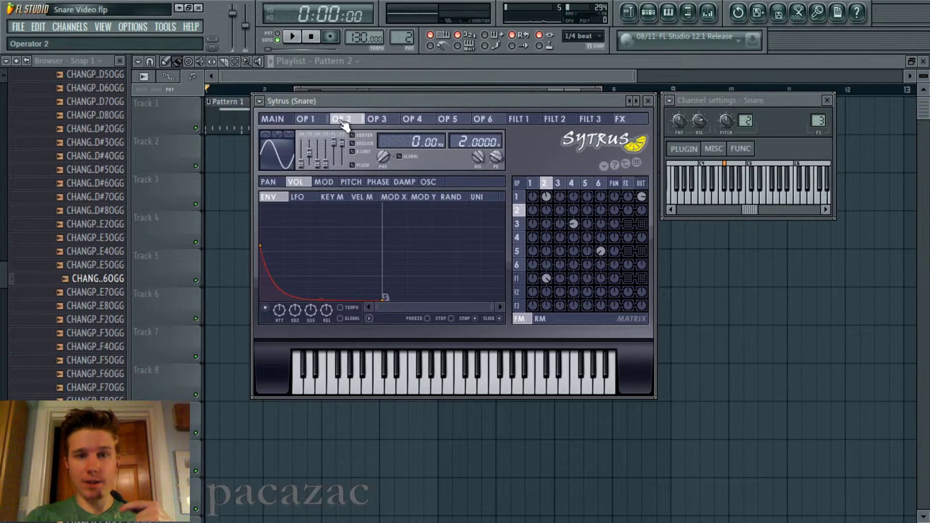
pyautogui.click(297, 121)
pyautogui.click(291, 120)
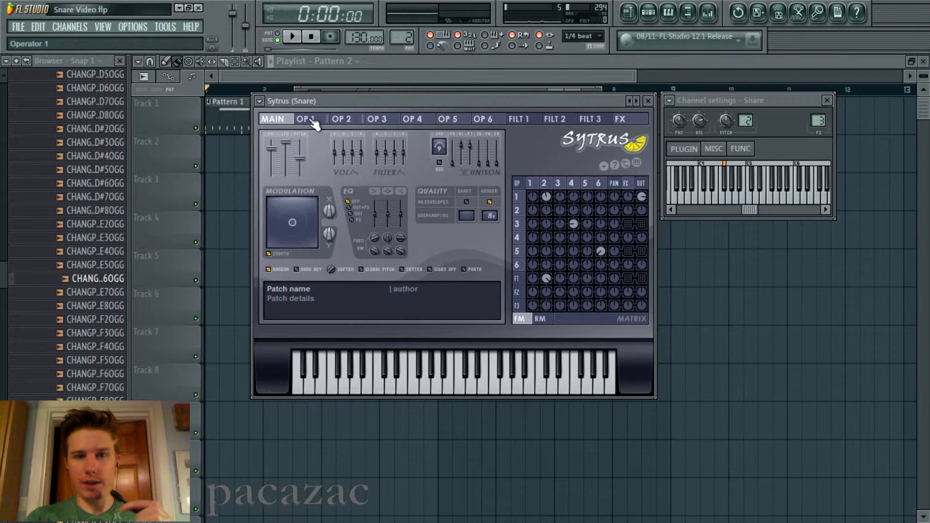
pyautogui.click(315, 120)
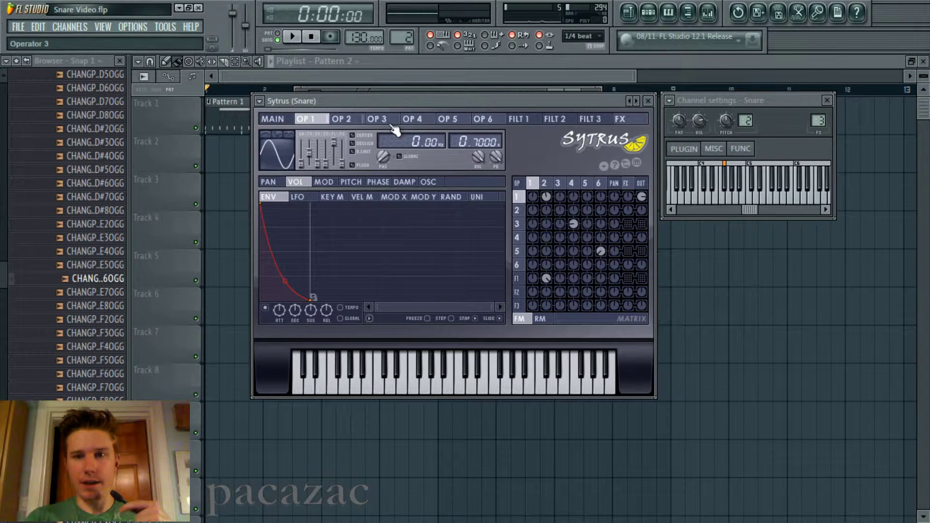
# Step: Compare the snare's sound with operator 1's pitch envelope switched off and on
pyautogui.click(351, 182)
pyautogui.click(265, 308)
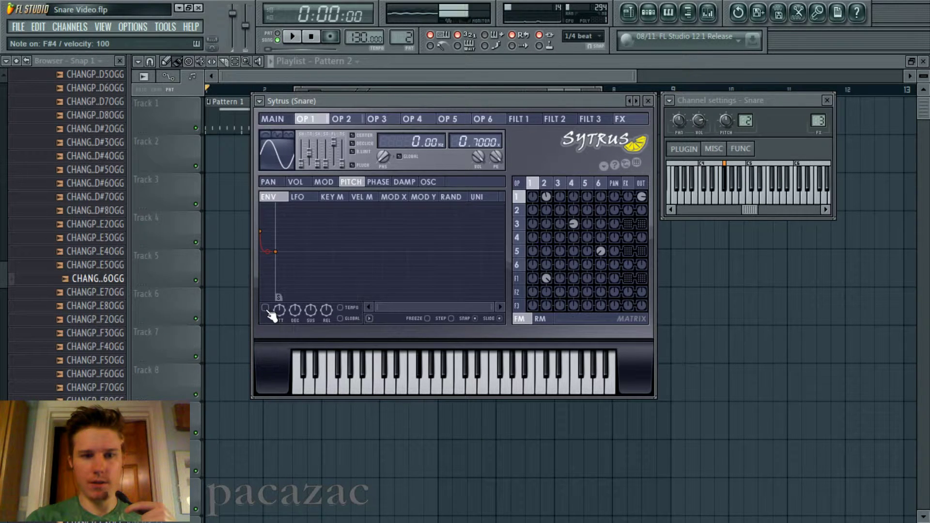
pyautogui.click(265, 308)
pyautogui.click(265, 308)
pyautogui.click(265, 308)
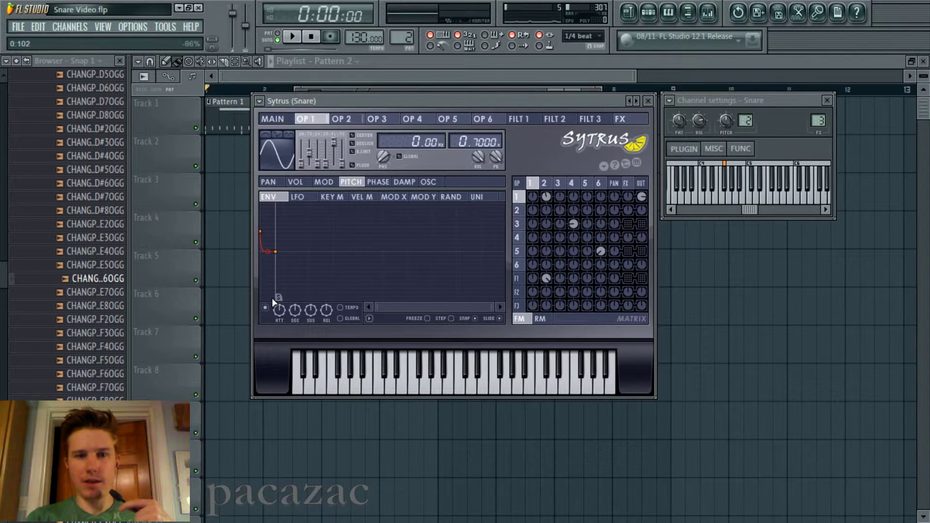
pyautogui.click(266, 309)
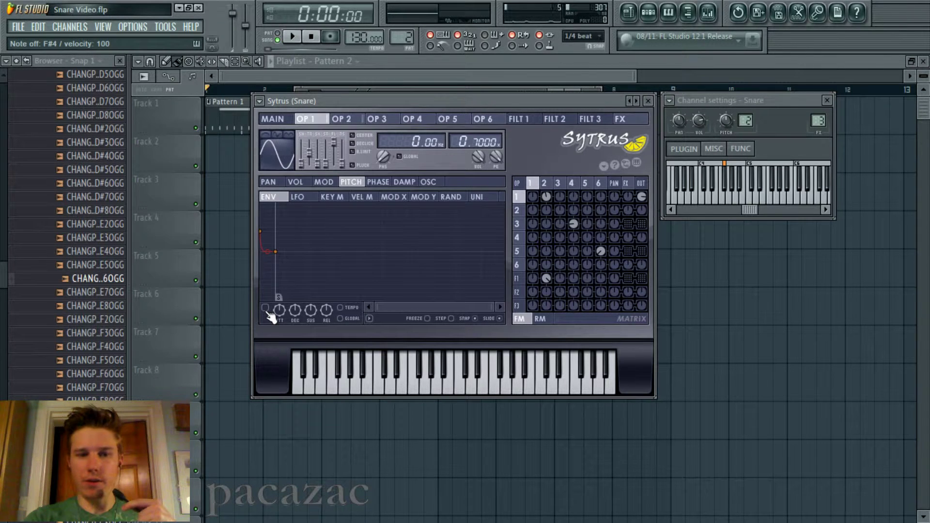
pyautogui.click(265, 309)
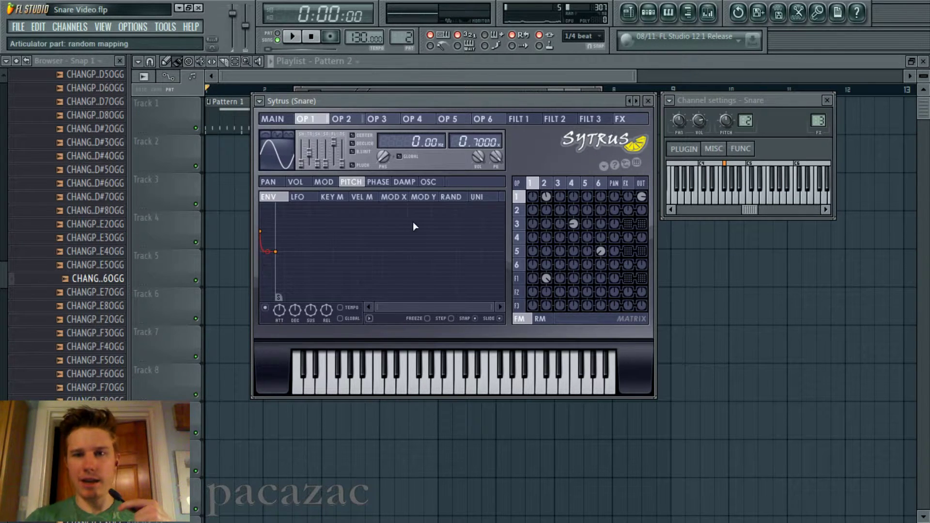
# Step: Review operator 2, operator 1's volume envelope and the effects section's settings
pyautogui.click(358, 120)
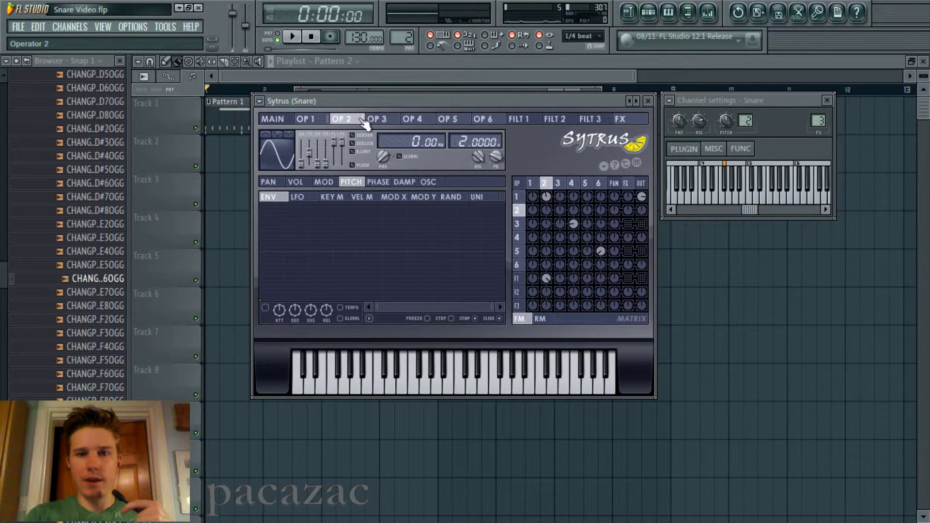
pyautogui.click(312, 117)
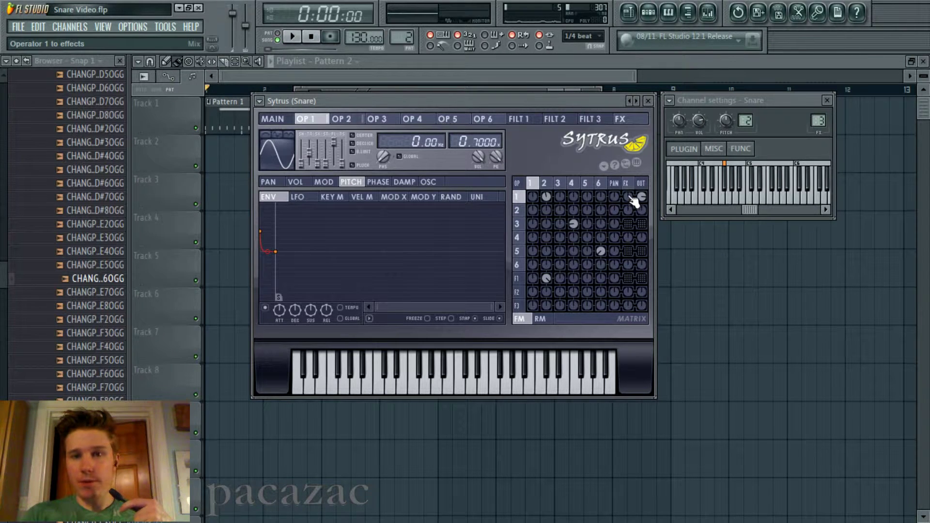
pyautogui.click(625, 119)
pyautogui.click(313, 120)
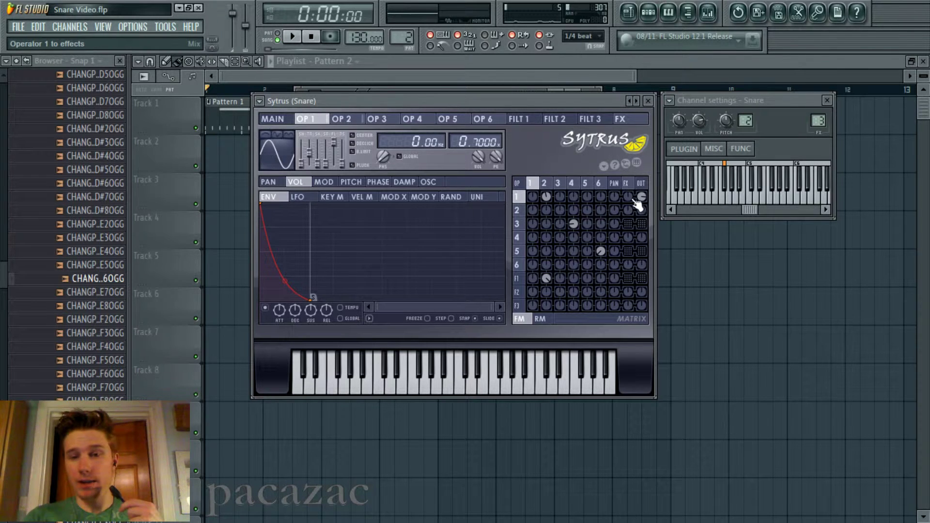
pyautogui.click(630, 120)
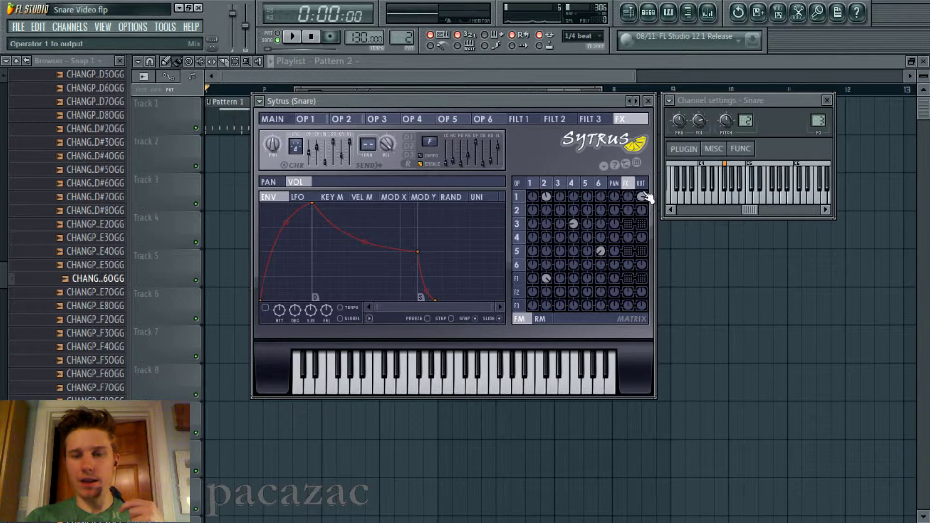
# Step: Mute operator 1's output and re-enable operator 3's effects and output sends in the matrix
pyautogui.moveTo(643, 197); pyautogui.dragTo(646, 231)
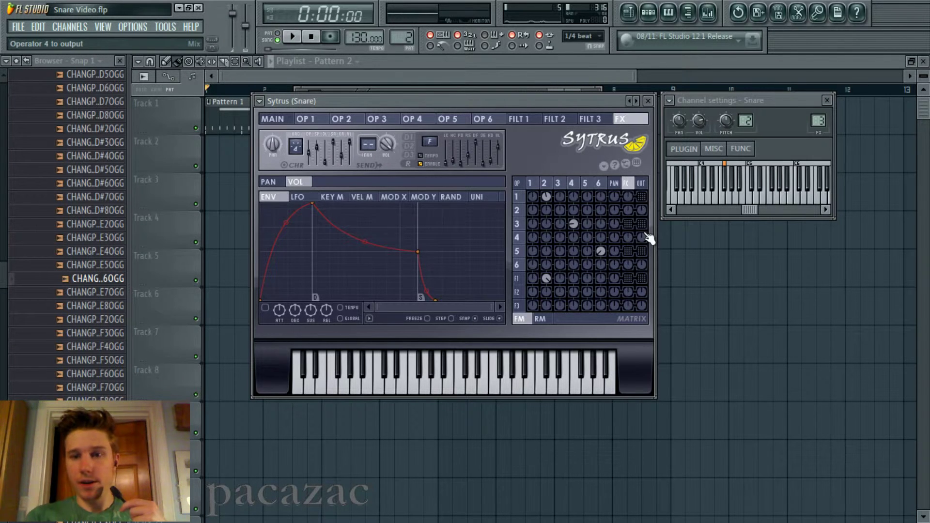
pyautogui.scroll(3, 644, 224)
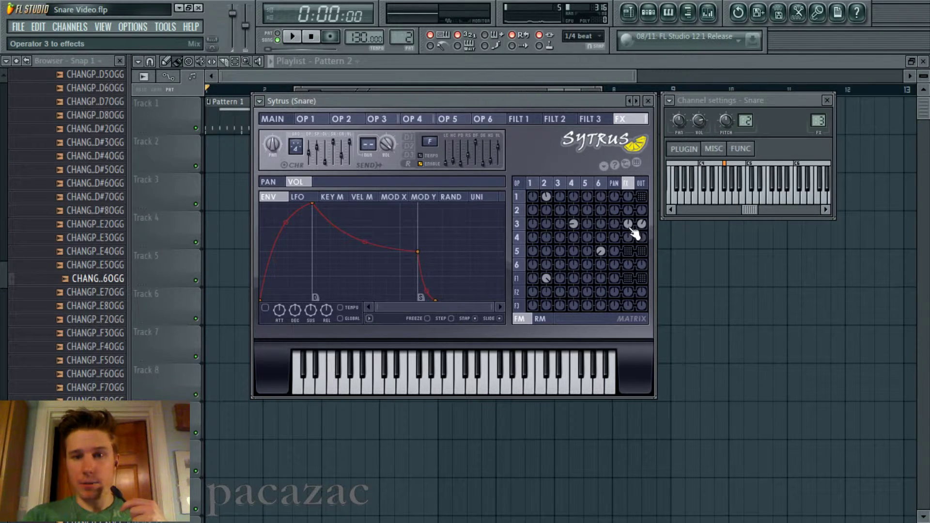
# Step: Examine operator 3's settings and operator 4's frequency ratio, pitch envelope and oscillator waveform
pyautogui.click(393, 119)
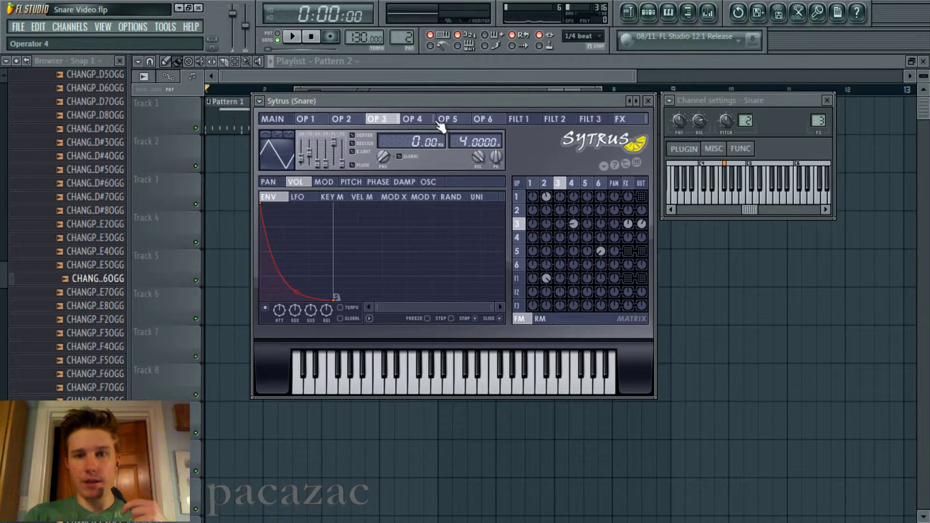
pyautogui.click(415, 120)
pyautogui.click(394, 120)
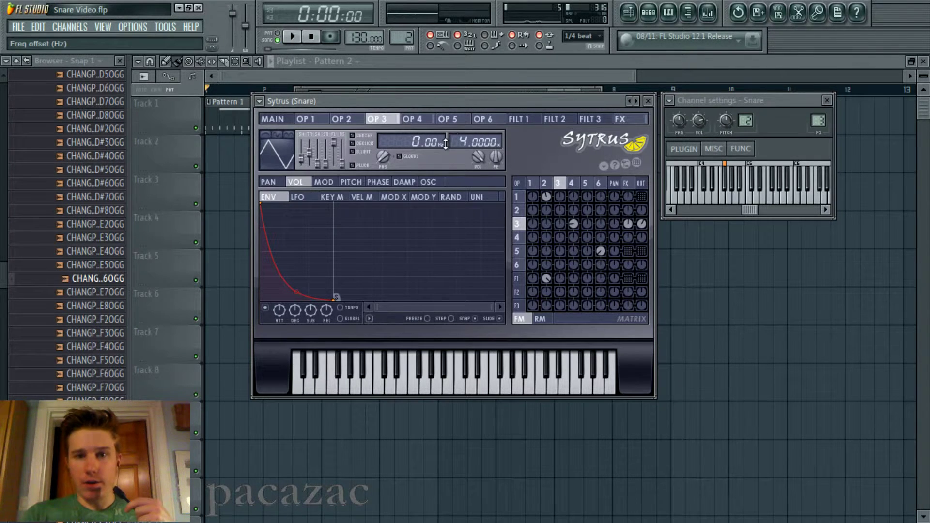
pyautogui.click(417, 121)
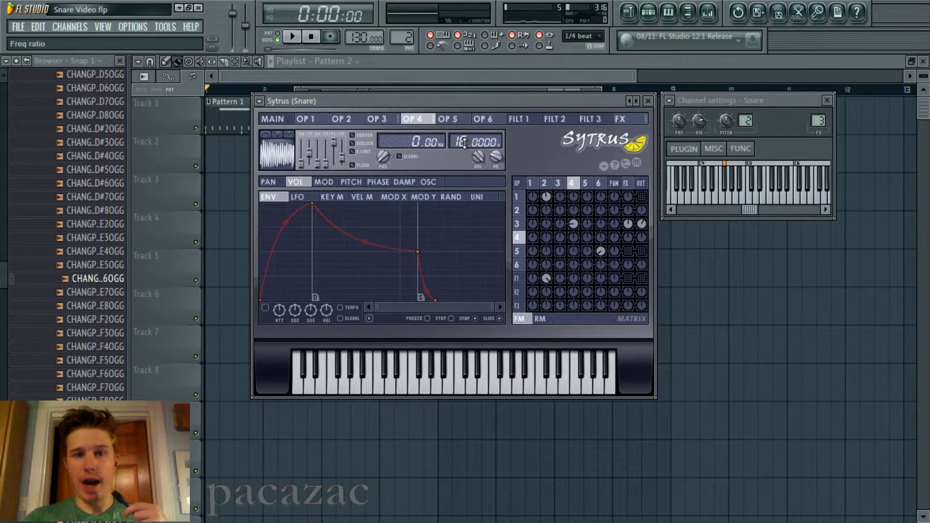
pyautogui.click(351, 182)
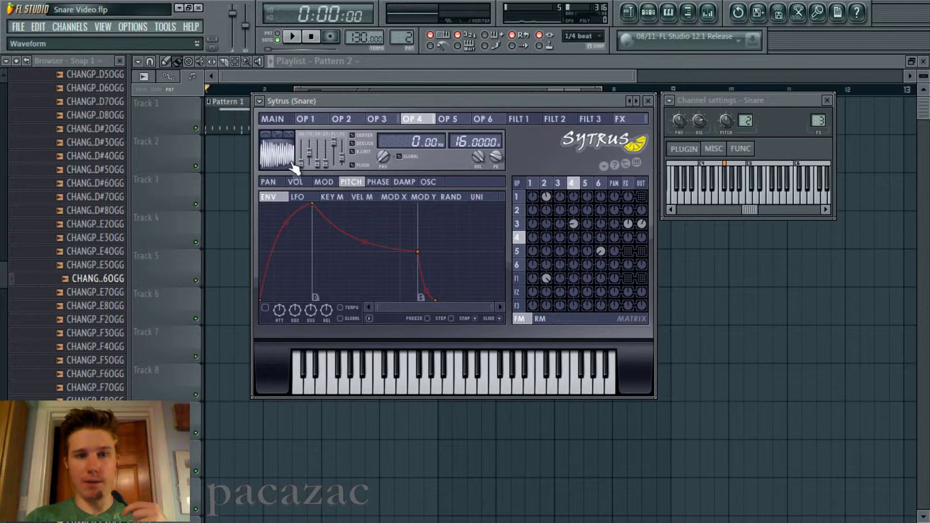
pyautogui.click(427, 183)
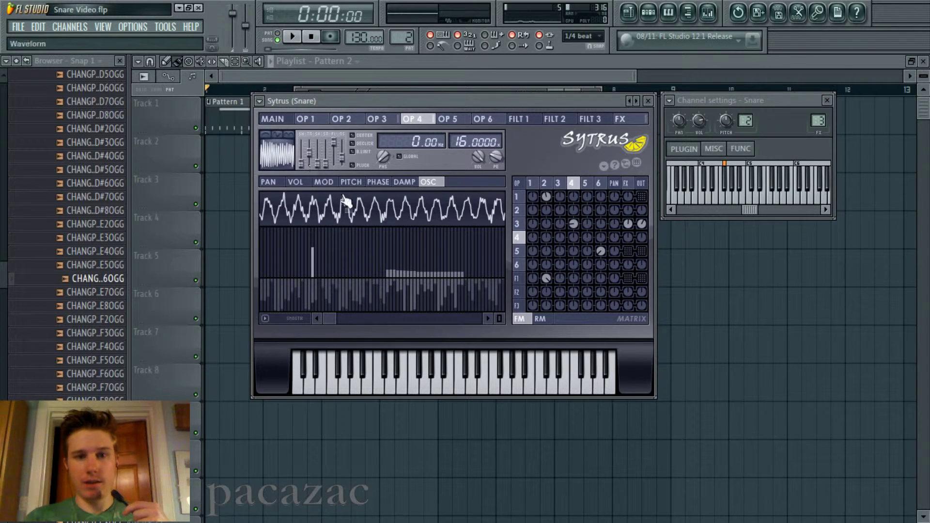
# Step: Examine operator 4's oscillator harmonics and phases along with its waveform processing options
pyautogui.moveTo(335, 323)
pyautogui.mouseDown()
pyautogui.moveTo(288, 330)
pyautogui.moveTo(408, 330)
pyautogui.moveTo(338, 324)
pyautogui.mouseUp()
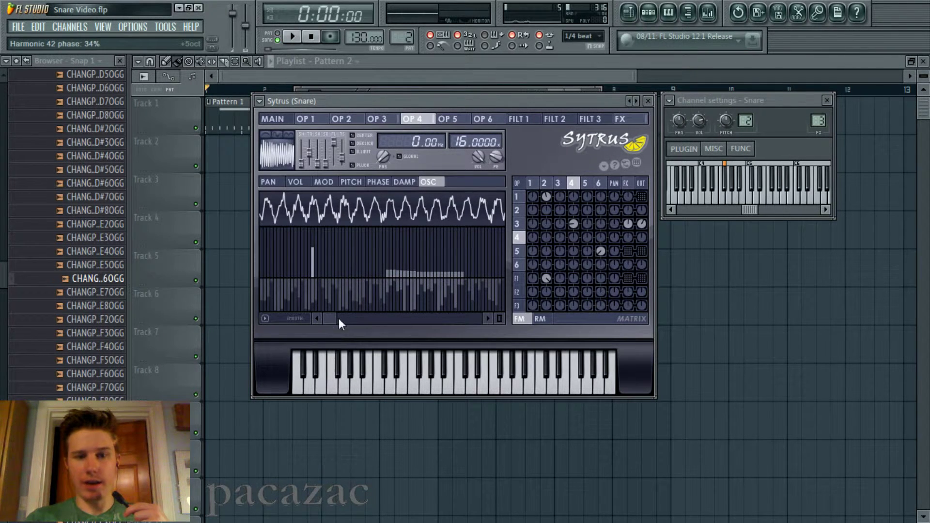
pyautogui.moveTo(339, 319)
pyautogui.mouseDown()
pyautogui.moveTo(390, 318)
pyautogui.moveTo(327, 317)
pyautogui.mouseUp()
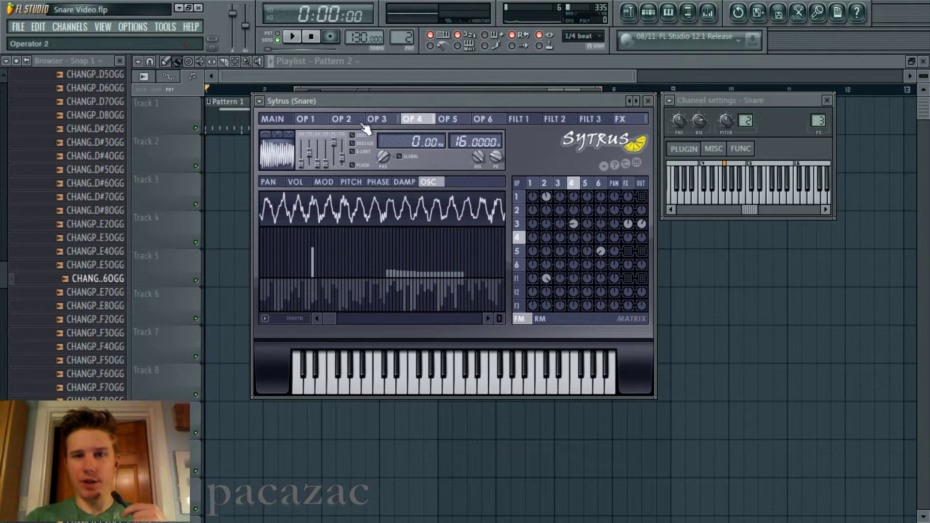
pyautogui.click(390, 122)
pyautogui.click(418, 120)
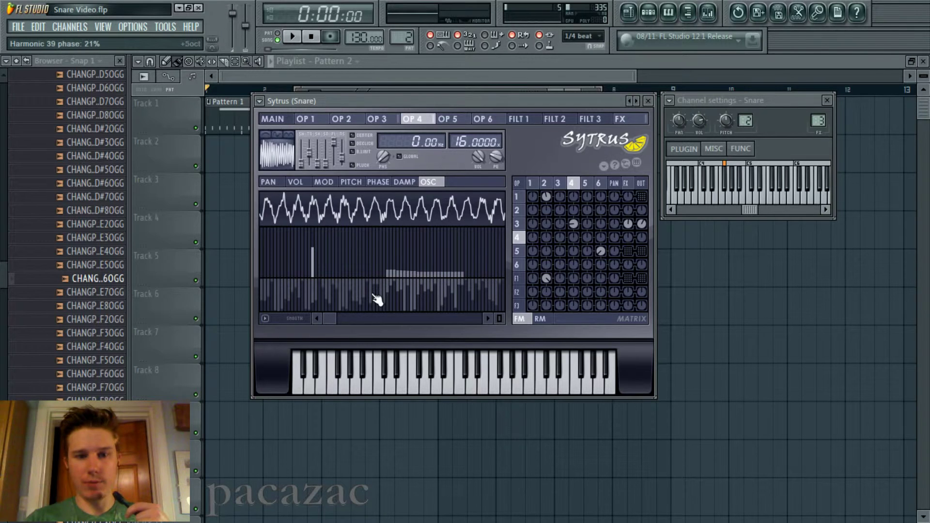
pyautogui.moveTo(325, 317); pyautogui.dragTo(286, 315)
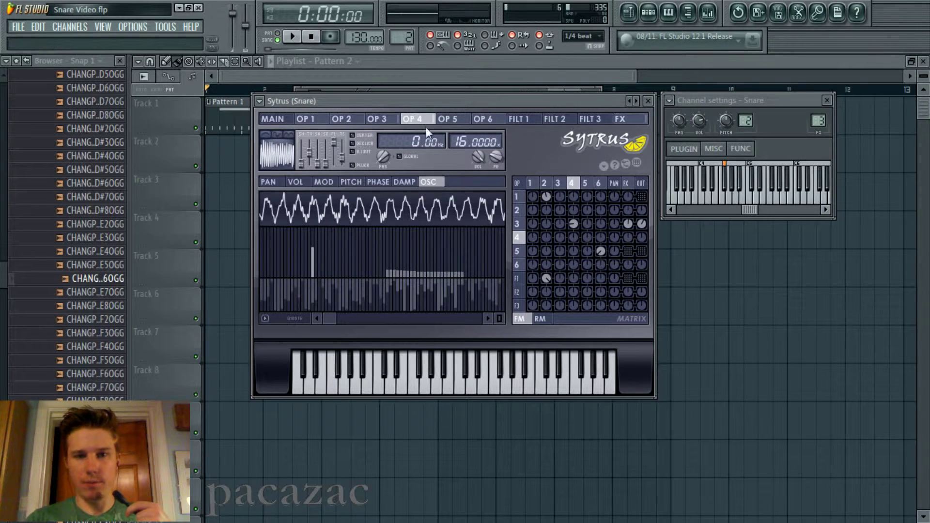
pyautogui.click(265, 319)
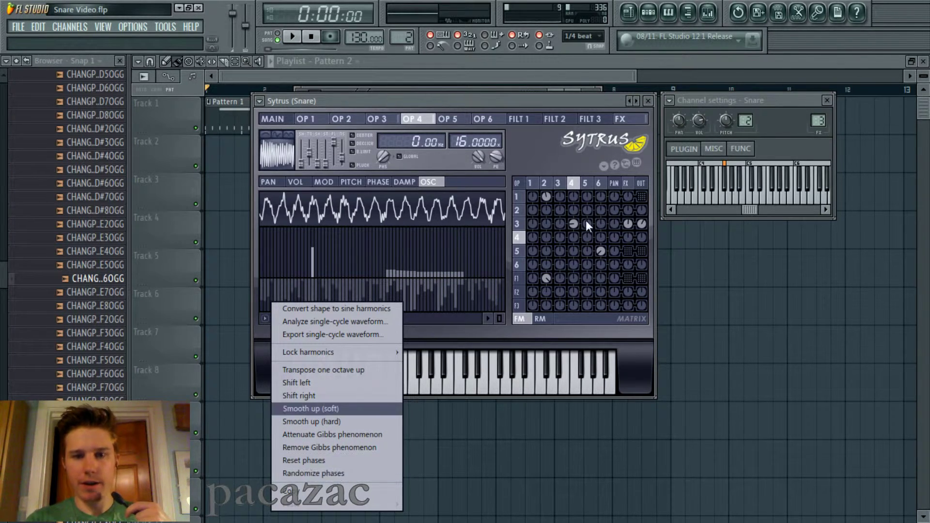
pyautogui.click(425, 120)
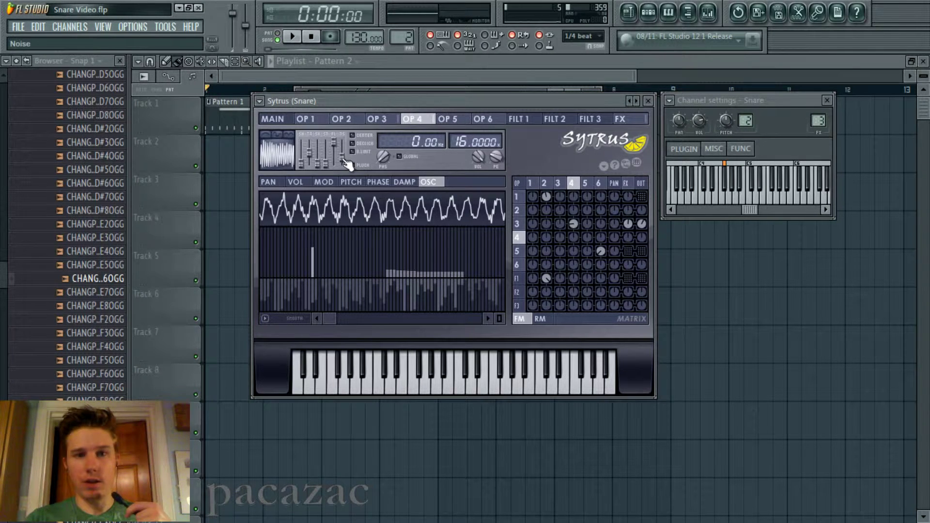
# Step: Review operator 3's waveform and volume envelope, and compare its sound with the pitch envelope on and off
pyautogui.click(392, 119)
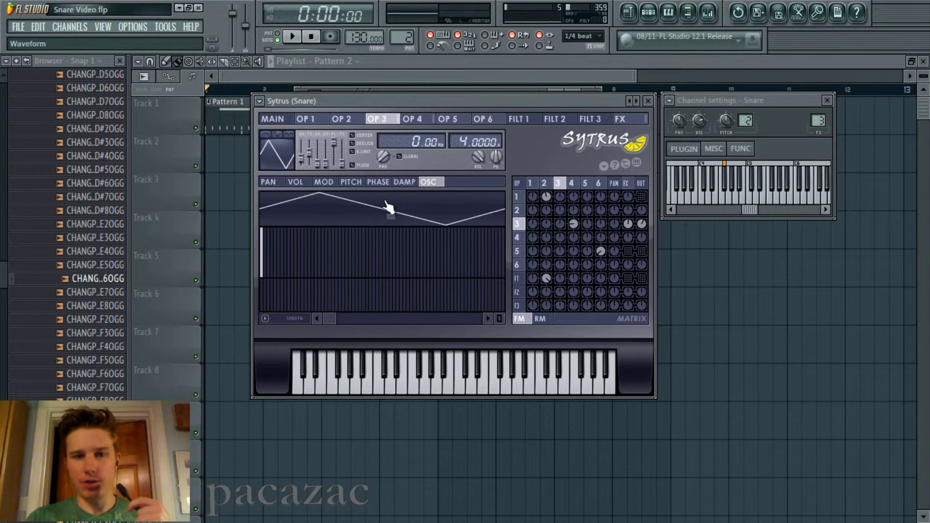
pyautogui.click(297, 183)
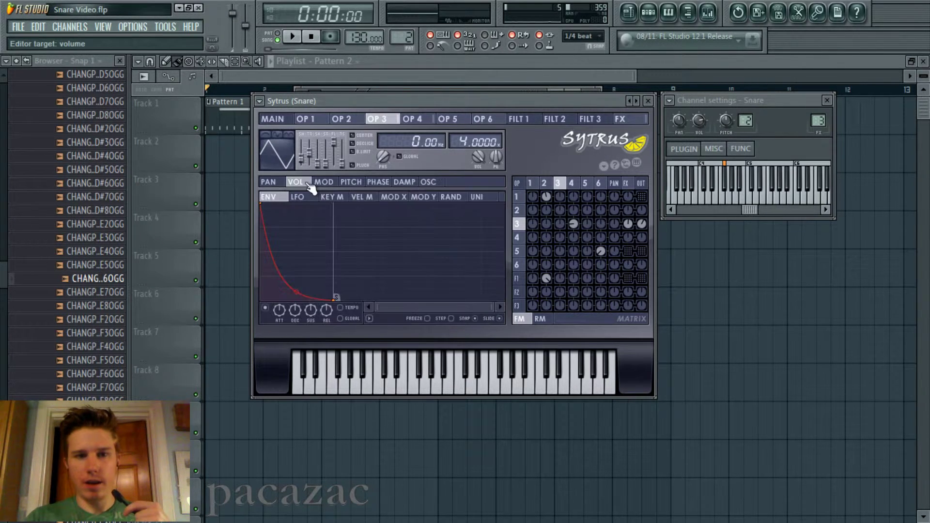
pyautogui.click(351, 182)
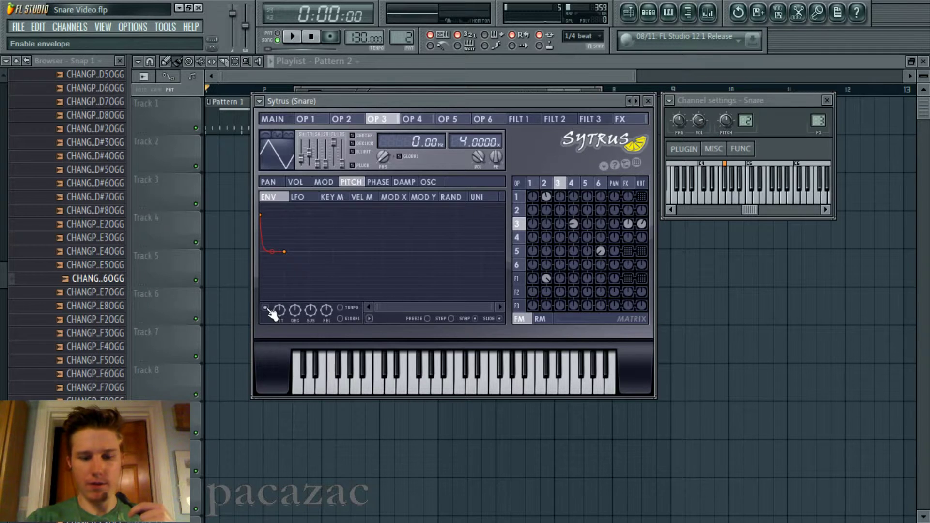
pyautogui.press('g')
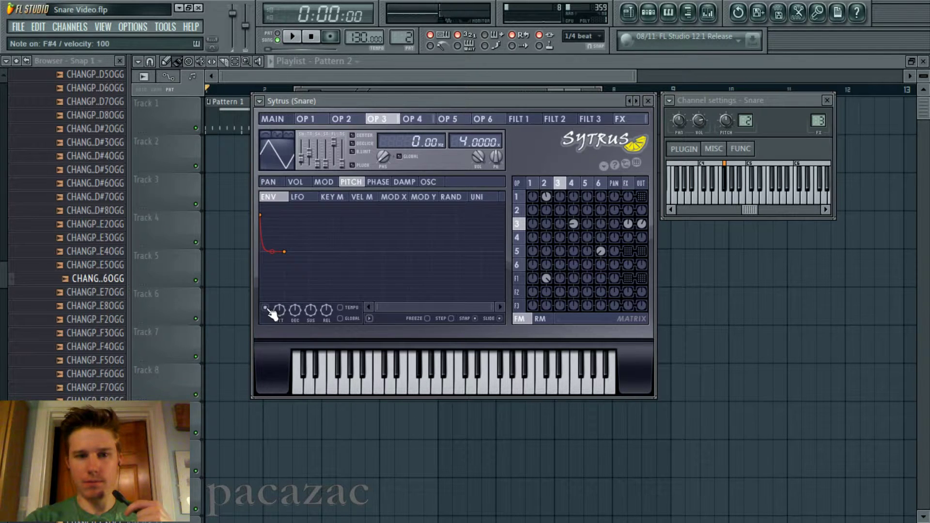
pyautogui.press('g')
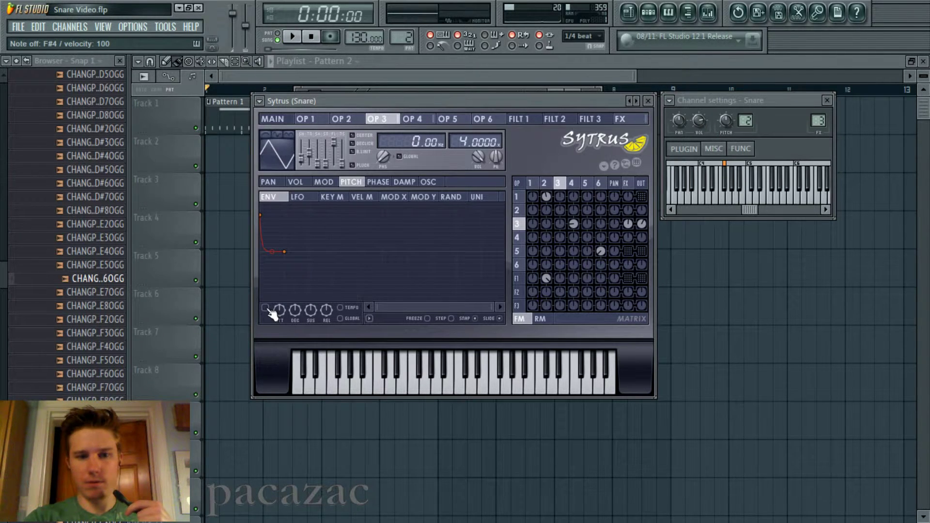
pyautogui.press('g')
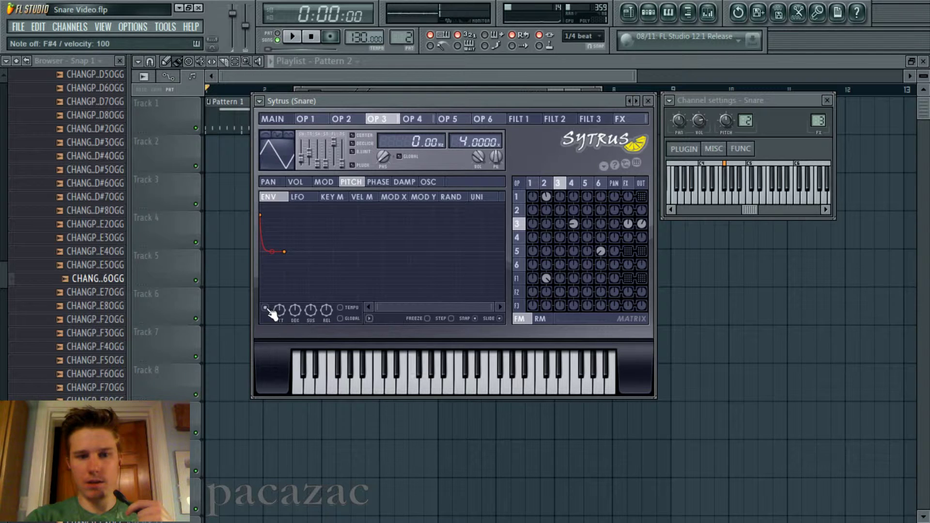
# Step: Compare operator 3's sound with its volume envelope switched off and on
pyautogui.click(296, 182)
pyautogui.click(351, 182)
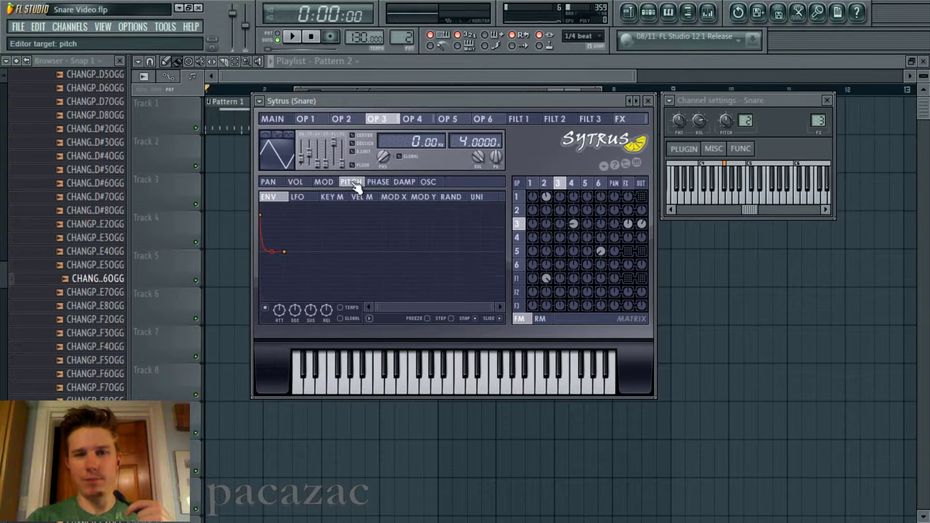
pyautogui.click(295, 182)
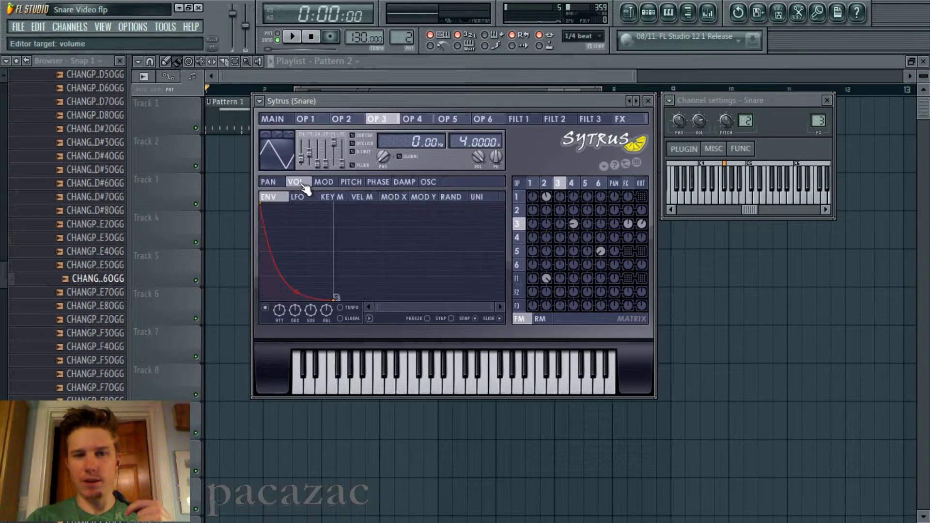
pyautogui.click(265, 308)
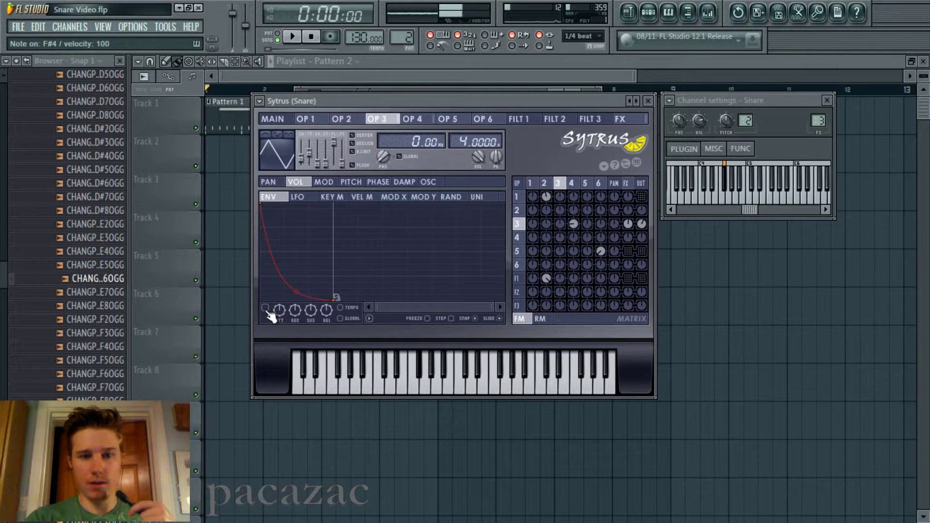
pyautogui.click(265, 308)
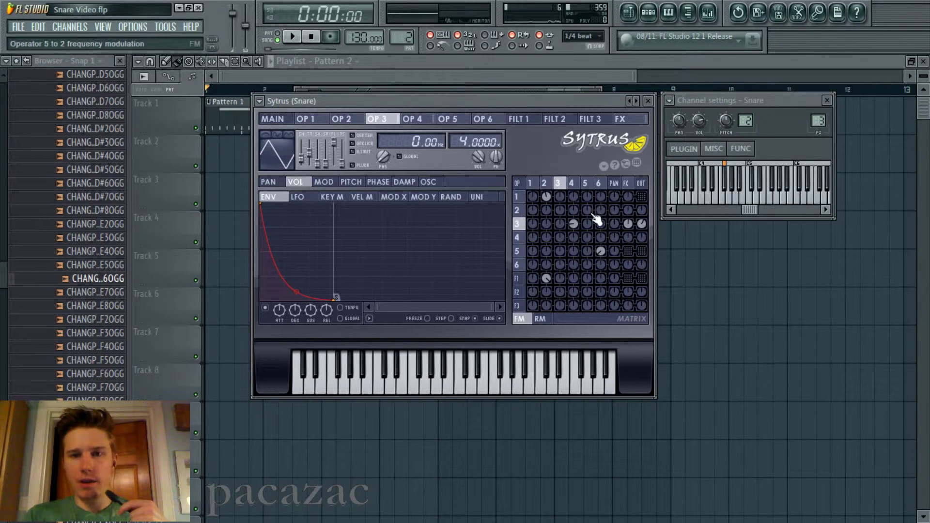
# Step: Compare operator 4's volume settings with those of operator 3, which it modulates
pyautogui.click(413, 120)
pyautogui.click(388, 119)
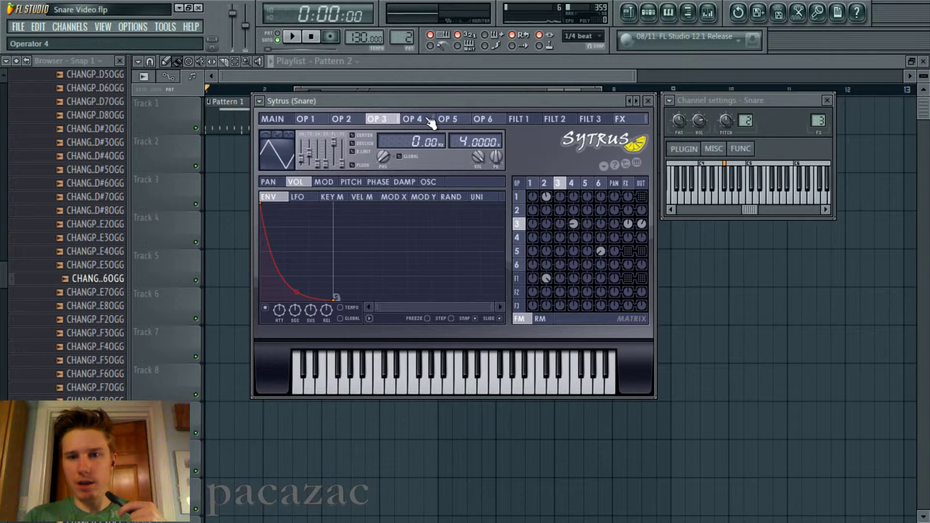
pyautogui.click(418, 119)
pyautogui.click(389, 119)
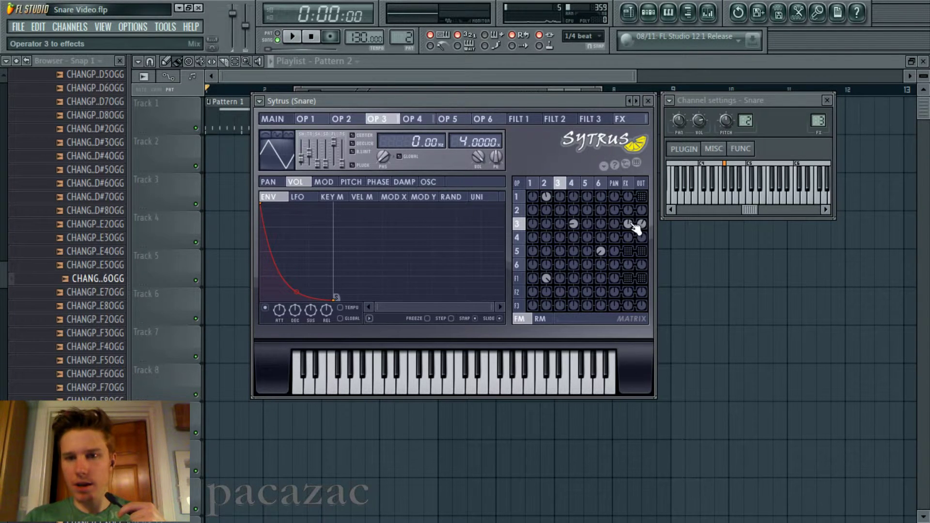
# Step: Review the effects section and compare operator 3's sound with its effects send off and on
pyautogui.click(631, 120)
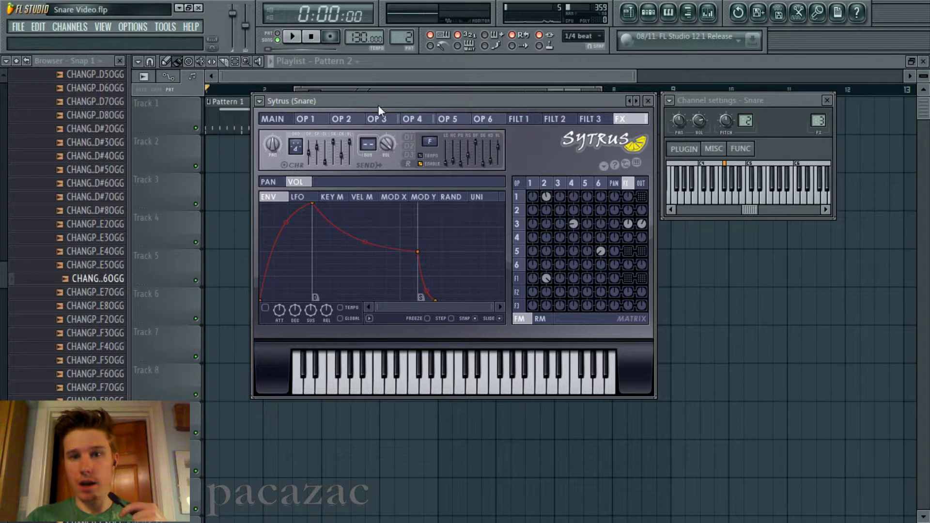
pyautogui.click(373, 122)
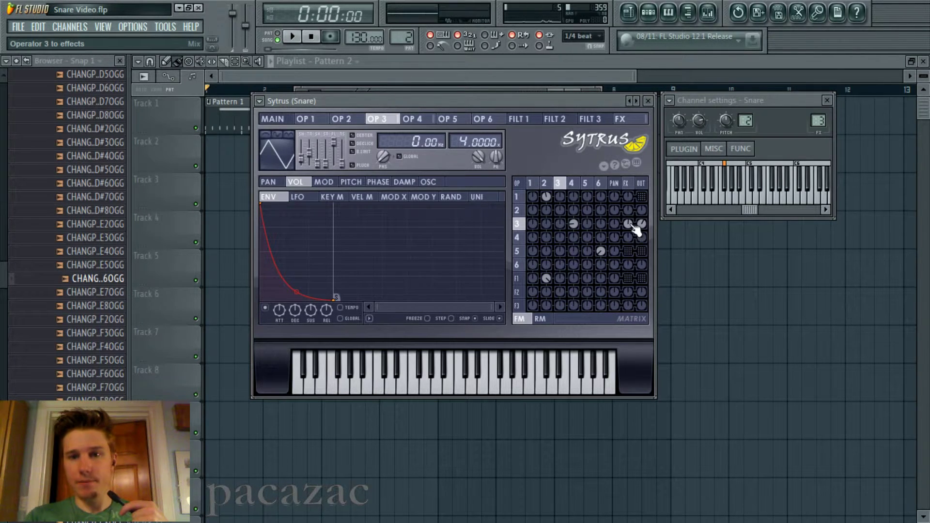
pyautogui.scroll(-5, 630, 225)
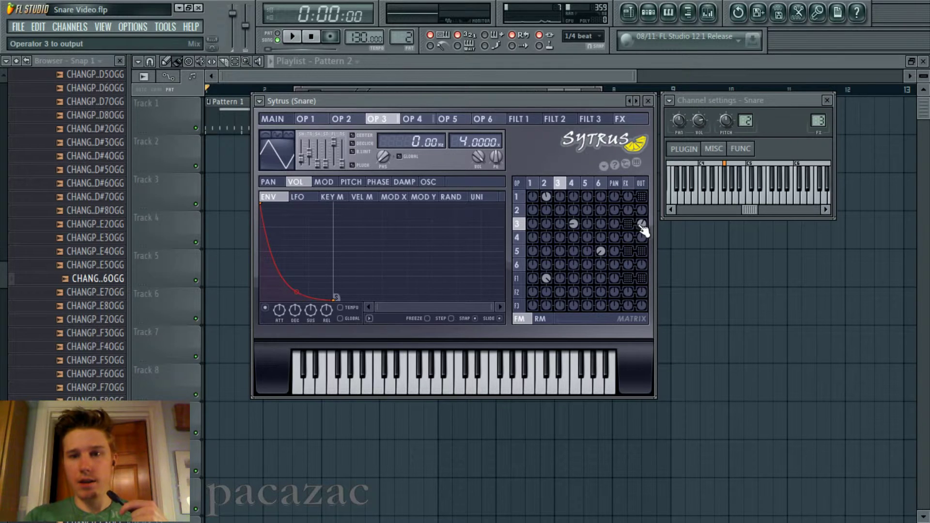
pyautogui.scroll(3, 630, 225)
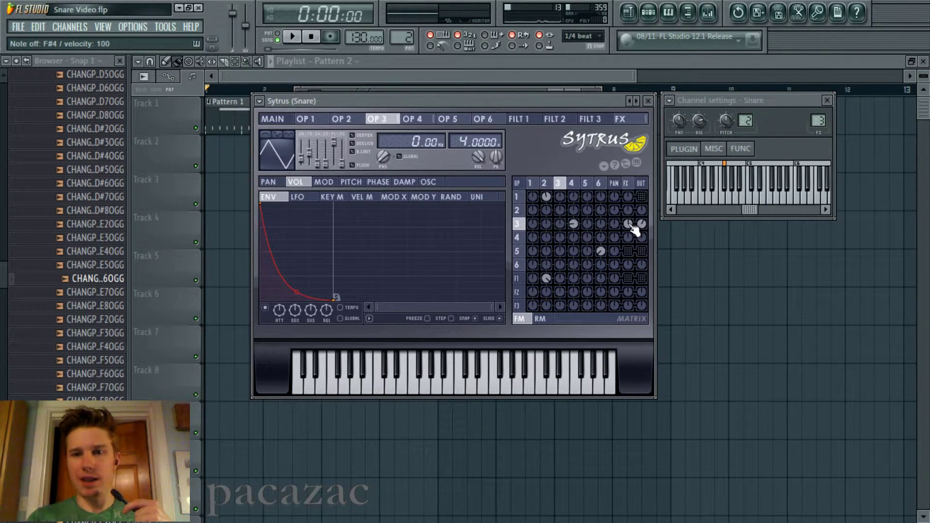
# Step: Mute operator 3's effects and output sends in the matrix and enable both sends for operator 5
pyautogui.scroll(-3, 629, 224)
pyautogui.scroll(-3, 640, 224)
pyautogui.scroll(3, 628, 252)
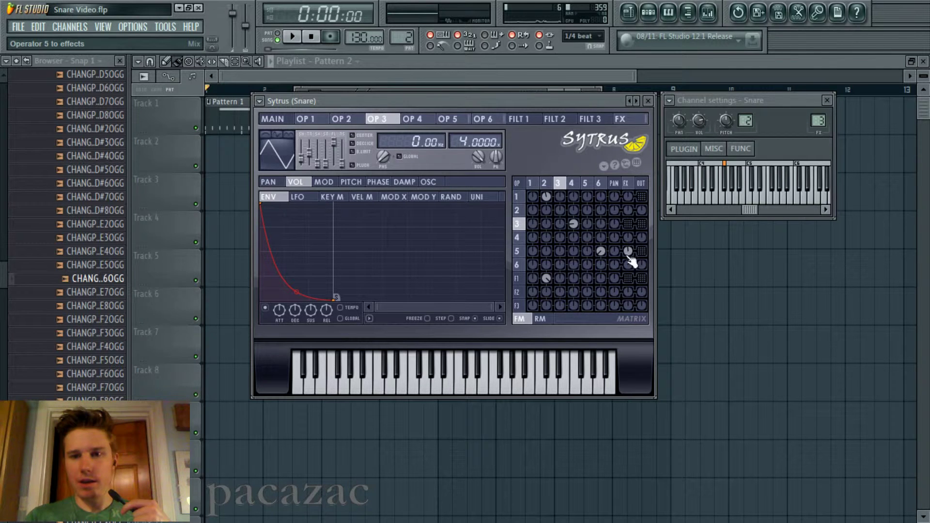
pyautogui.scroll(3, 642, 253)
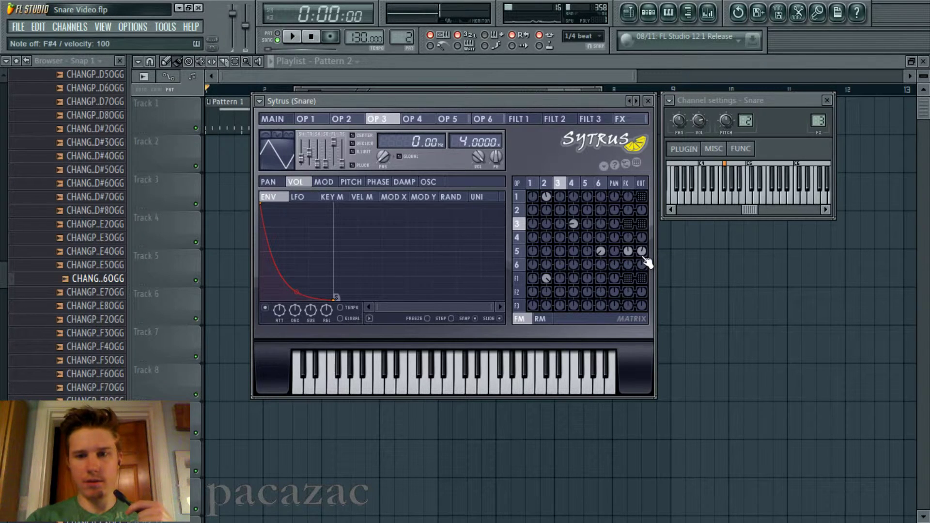
# Step: Raise operator 5's output level in the matrix to about 77% while auditioning the snare
pyautogui.moveTo(641, 250); pyautogui.dragTo(641, 242)
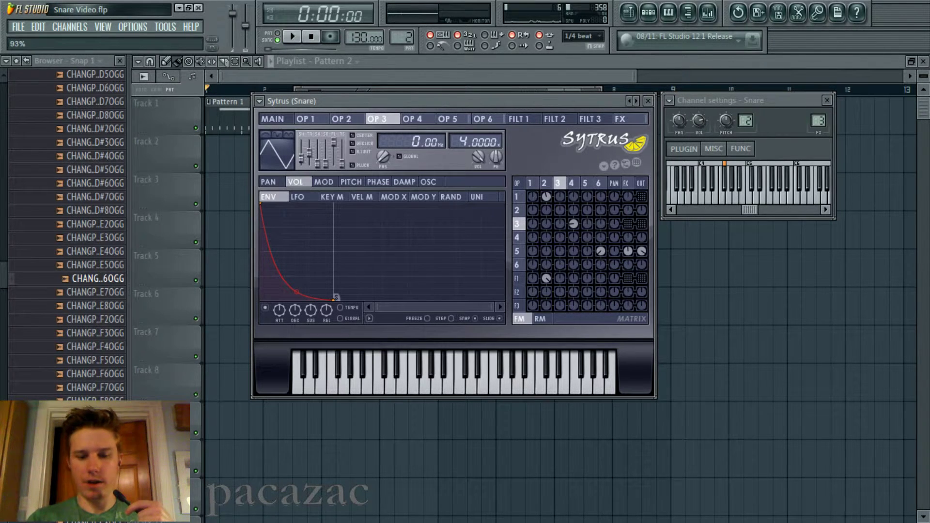
pyautogui.press('g')
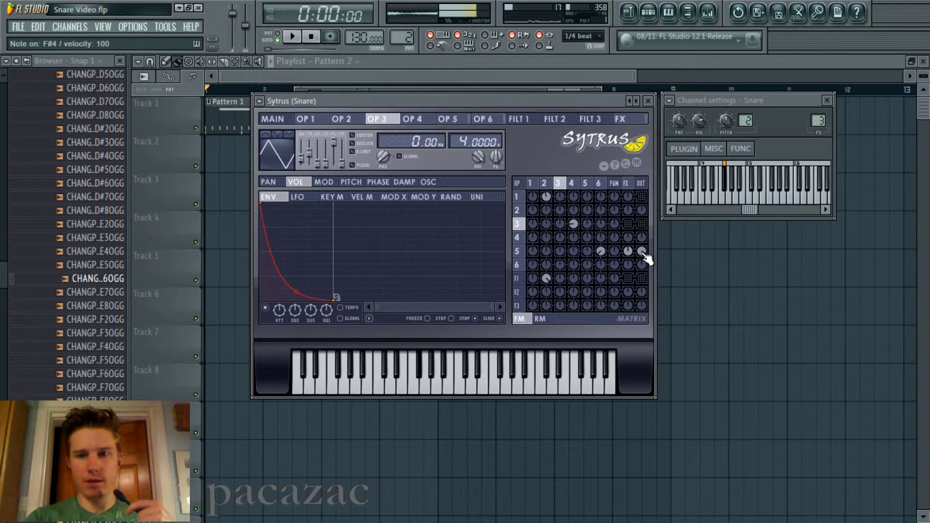
pyautogui.moveTo(645, 256)
pyautogui.mouseDown()
pyautogui.moveTo(645, 266)
pyautogui.moveTo(645, 256)
pyautogui.mouseUp()
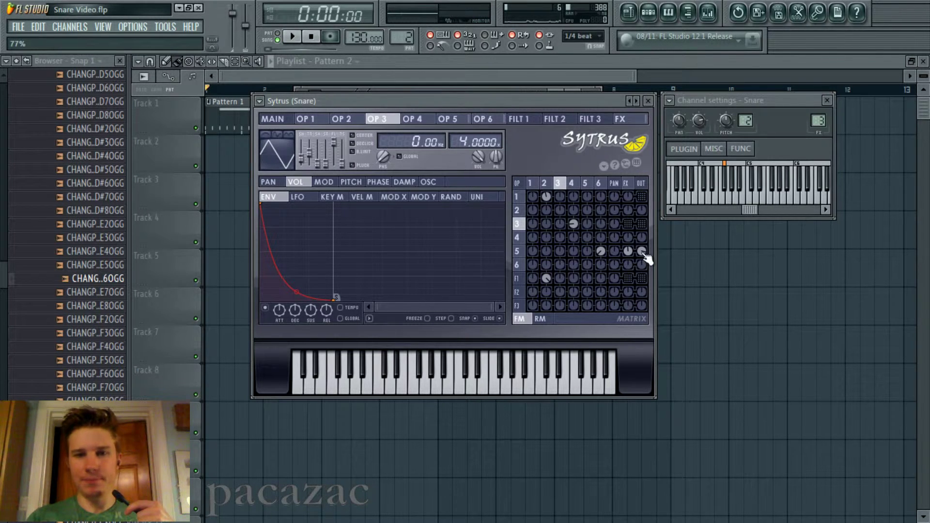
# Step: Compare the frequency ratios and volume envelopes of operator 5 and operator 1
pyautogui.click(447, 123)
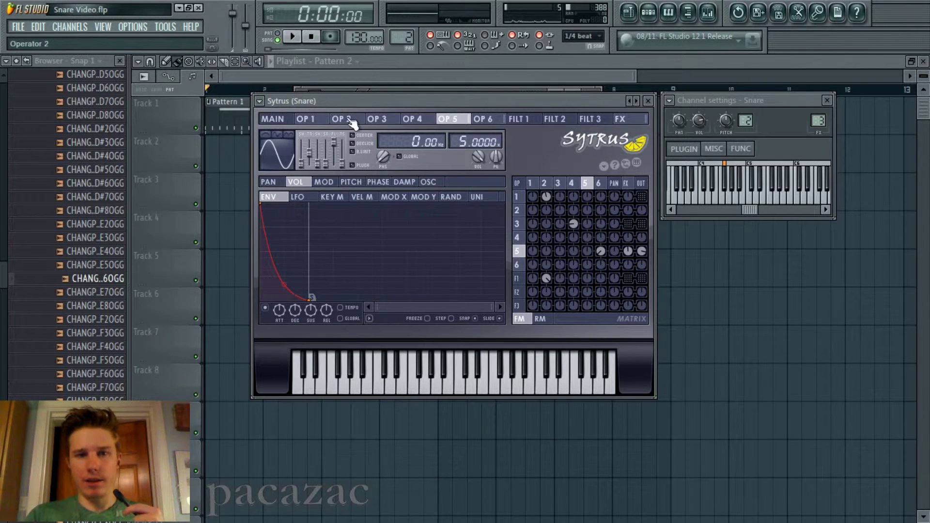
pyautogui.click(322, 120)
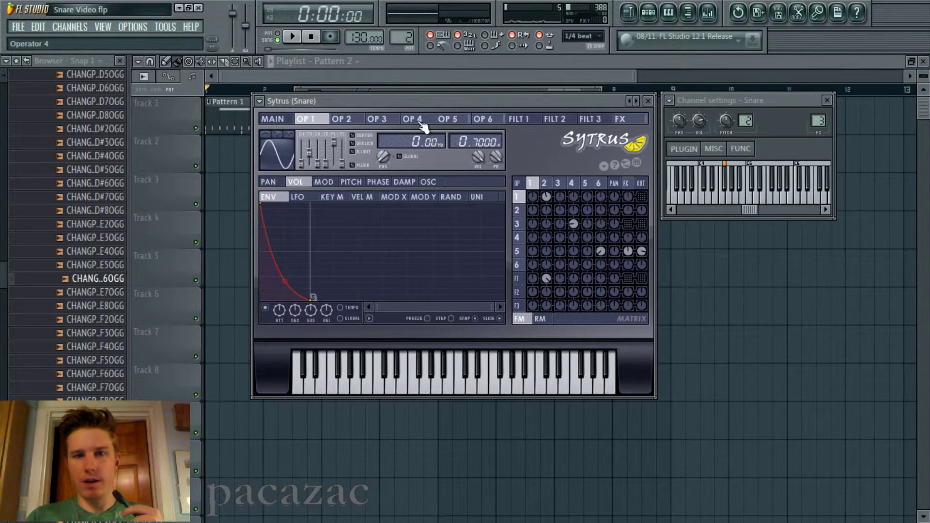
pyautogui.moveTo(476, 136)
pyautogui.mouseDown()
pyautogui.moveTo(477, 148)
pyautogui.moveTo(491, 103)
pyautogui.moveTo(478, 131)
pyautogui.mouseUp()
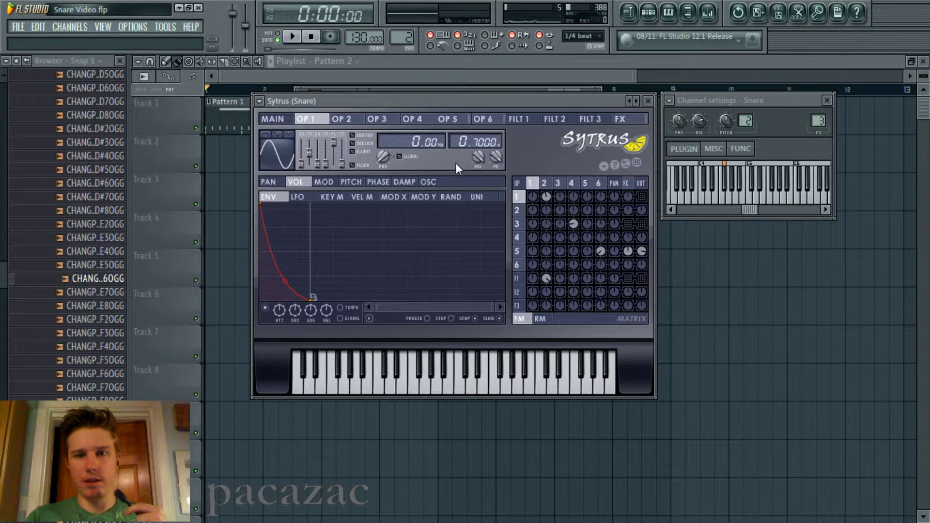
pyautogui.click(467, 119)
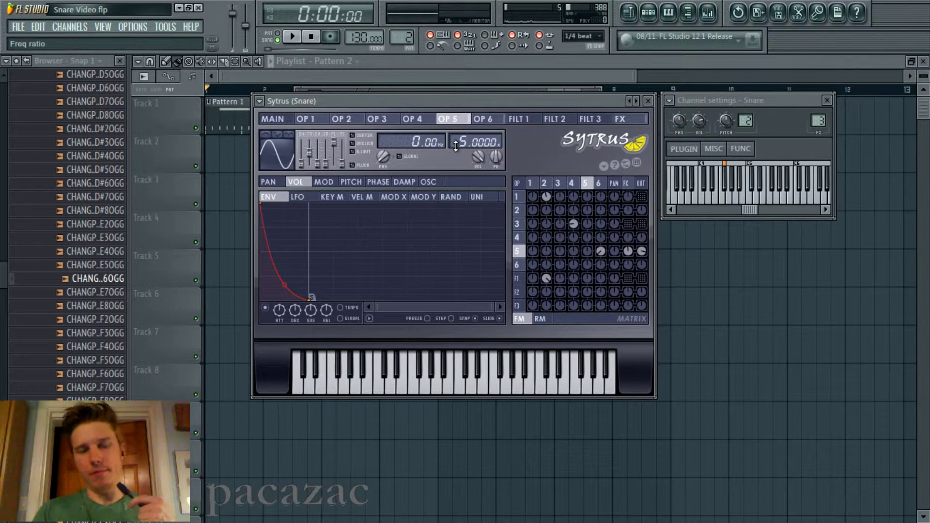
pyautogui.click(306, 120)
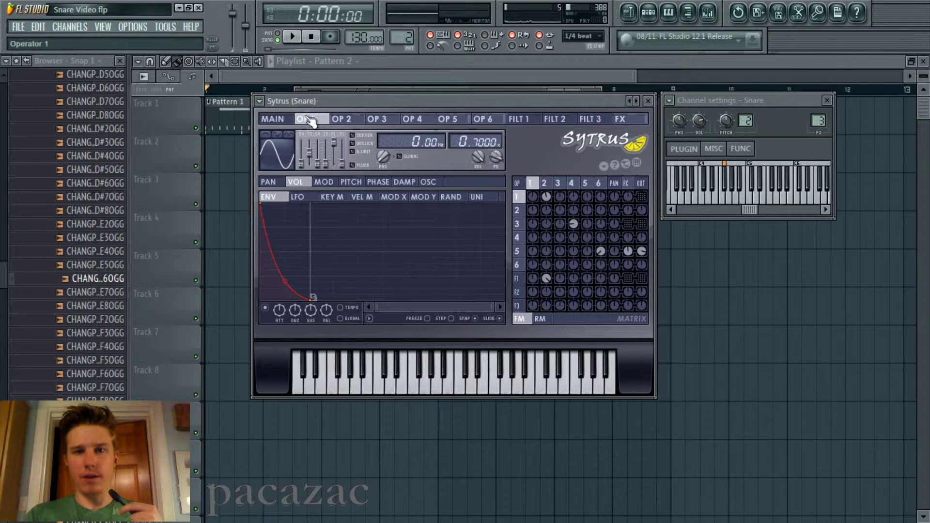
pyautogui.click(457, 122)
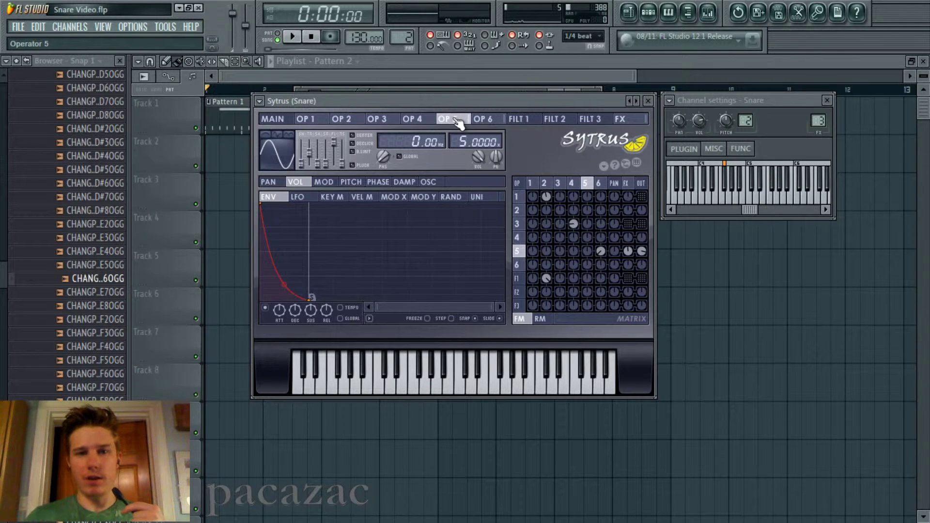
# Step: Check operator 6's settings, then audition operator 5 with its volume envelope toggled
pyautogui.click(486, 120)
pyautogui.click(457, 120)
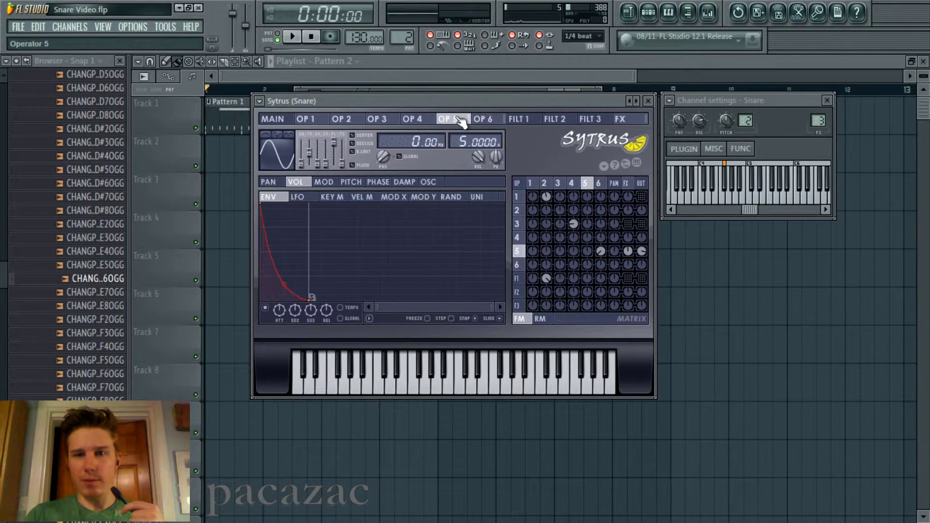
pyautogui.click(266, 308)
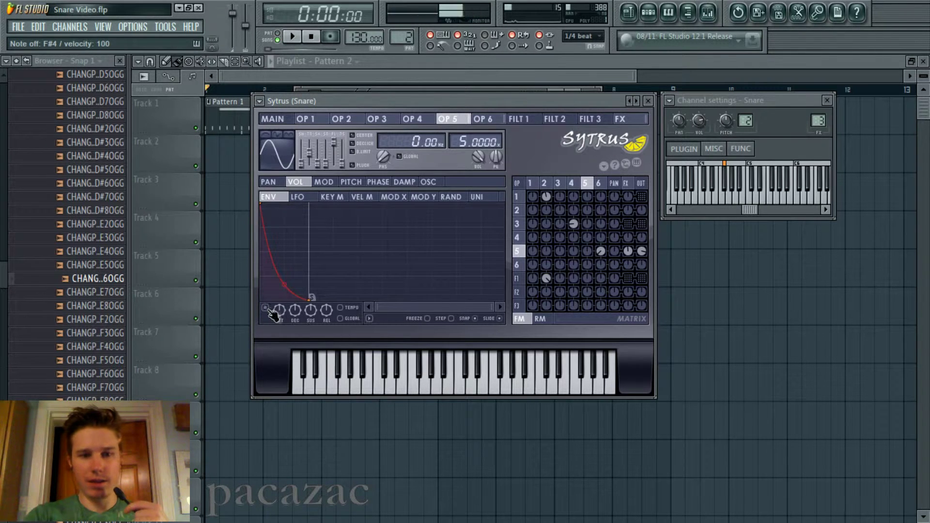
# Step: Check operator 5's pitch envelope, then return to its volume envelope and audition the snare
pyautogui.click(352, 183)
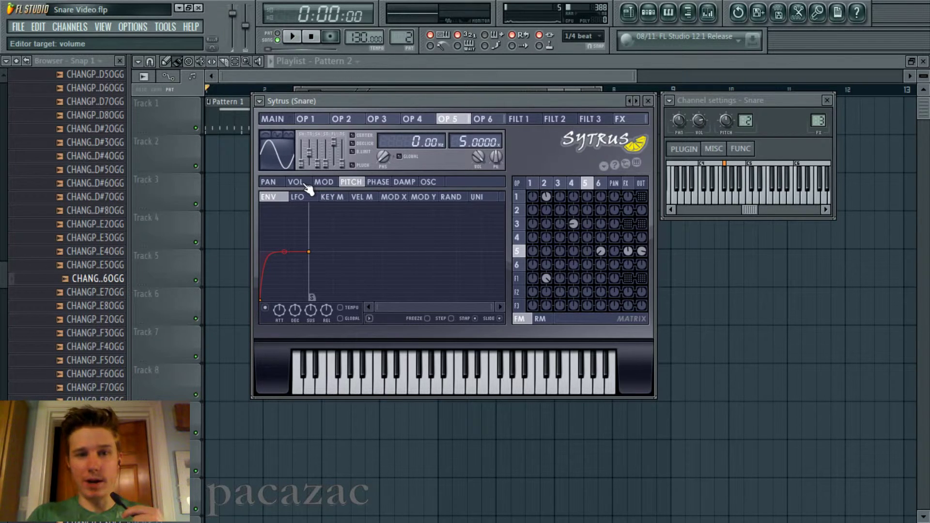
pyautogui.click(305, 185)
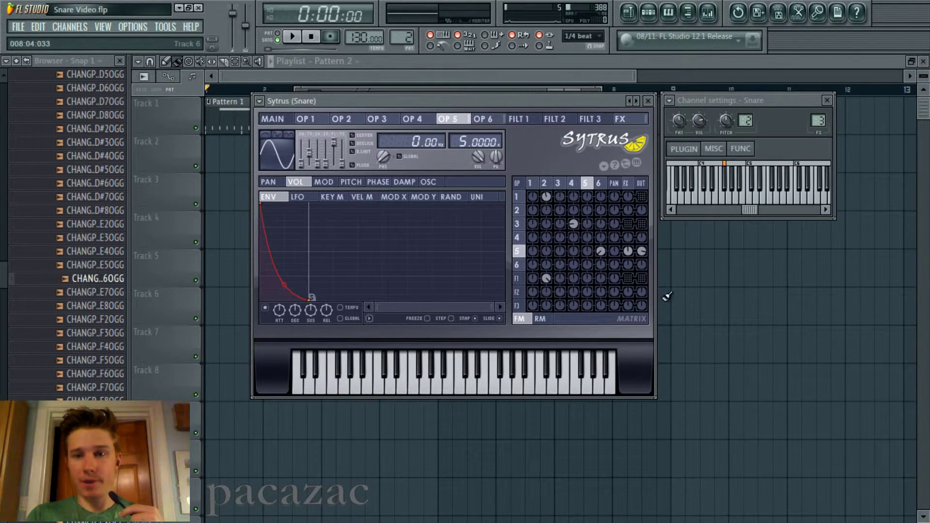
pyautogui.press('h')
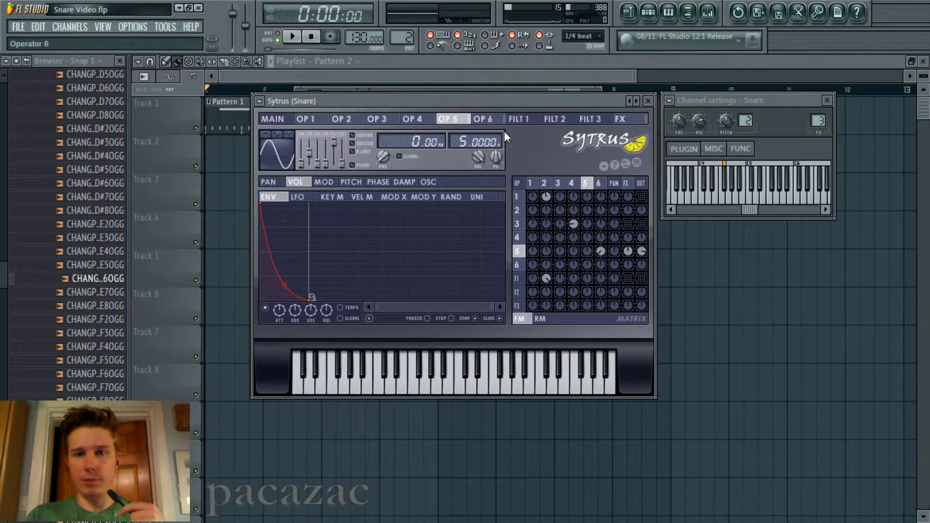
# Step: Compare the frequency ratios and volume envelopes of operators 6 and 5
pyautogui.click(488, 119)
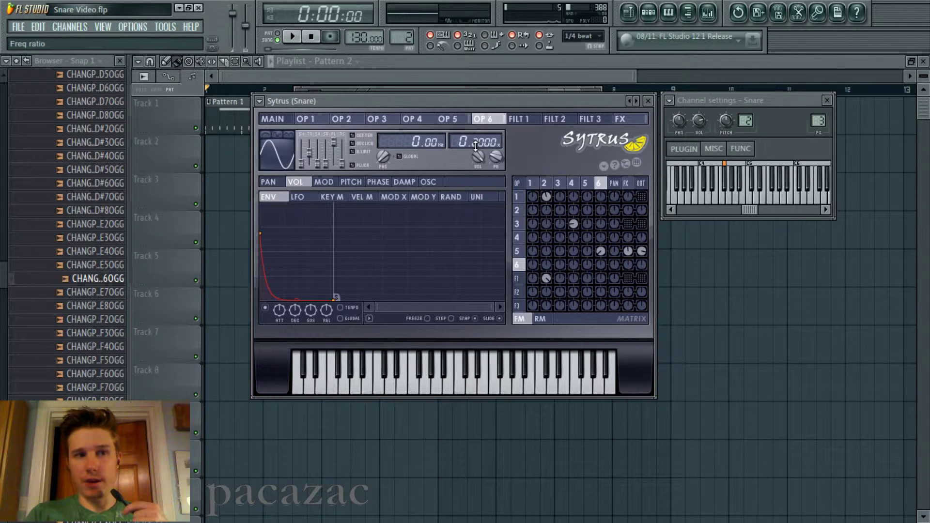
pyautogui.click(459, 119)
pyautogui.click(499, 121)
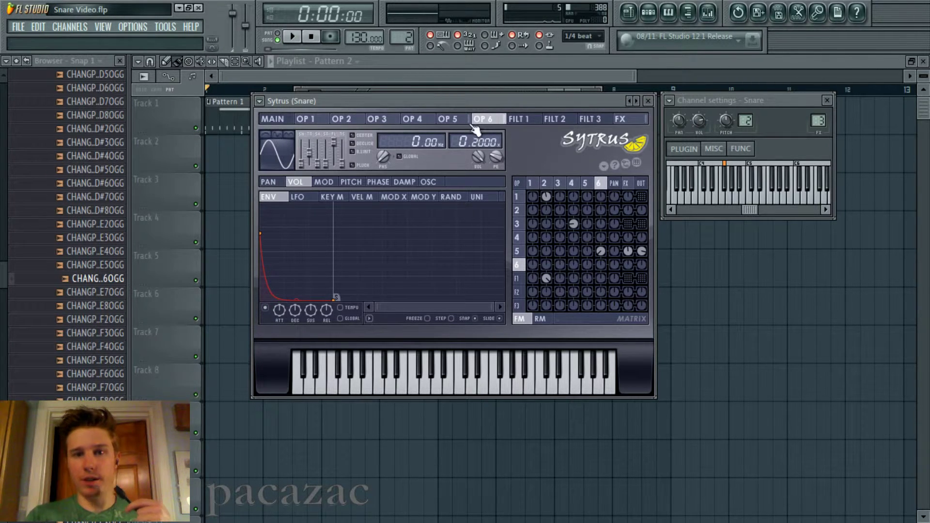
pyautogui.scroll(1, 482, 124)
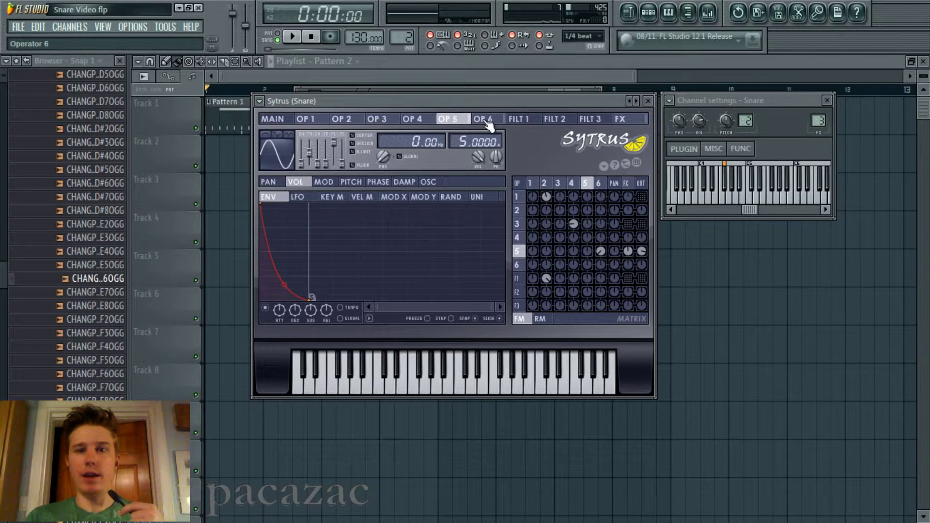
pyautogui.click(486, 124)
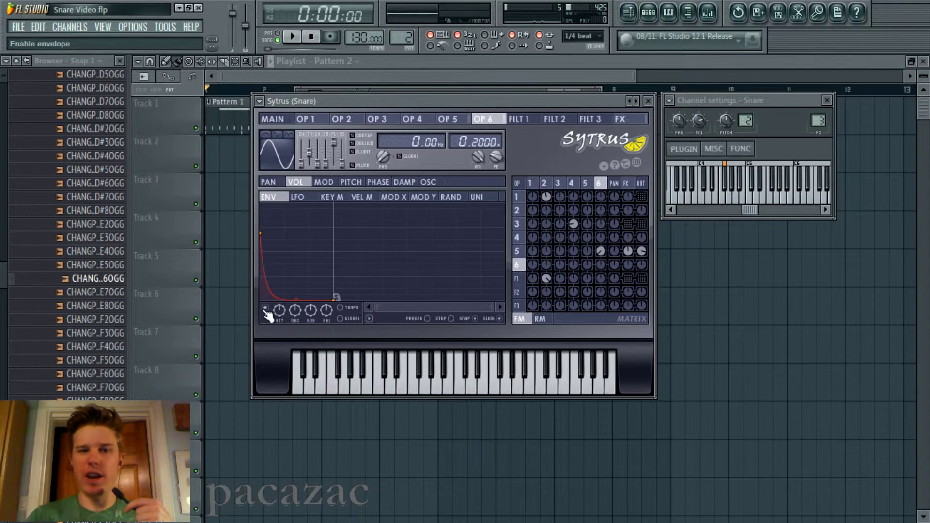
# Step: Audition the snare with operator 6's volume envelope toggled, then check operator 6's pitch envelope
pyautogui.press('g')
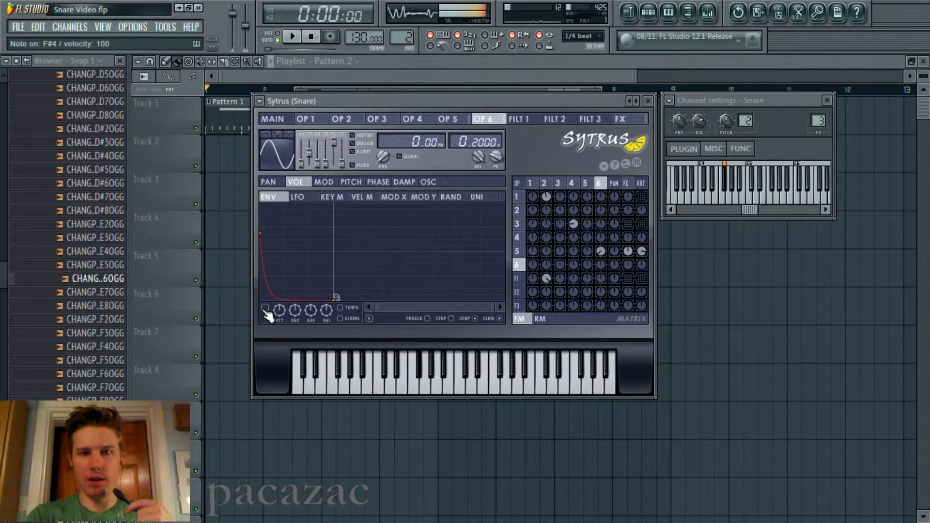
pyautogui.press('g')
pyautogui.press('g')
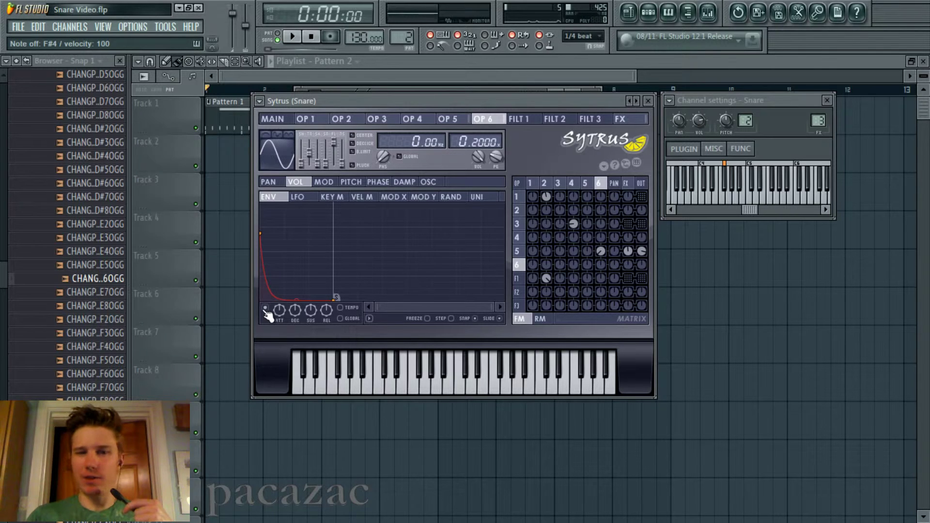
pyautogui.click(351, 181)
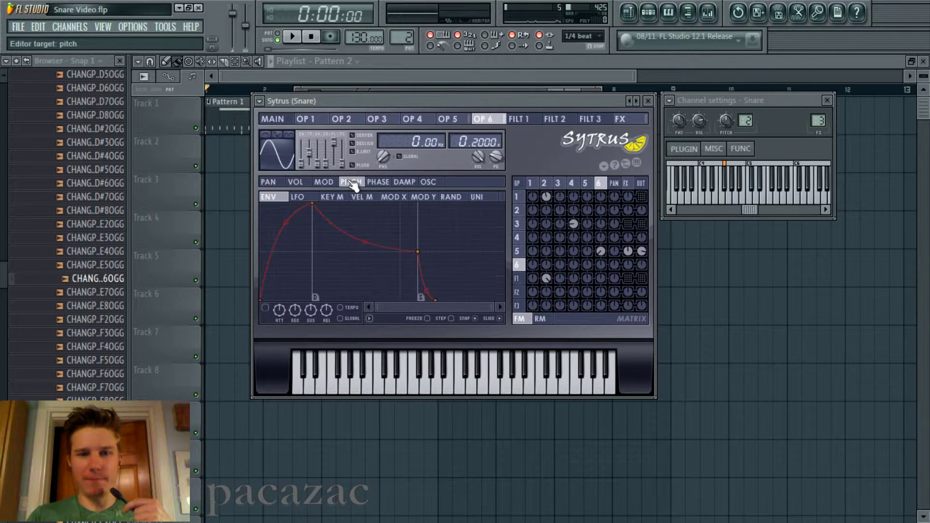
pyautogui.click(296, 182)
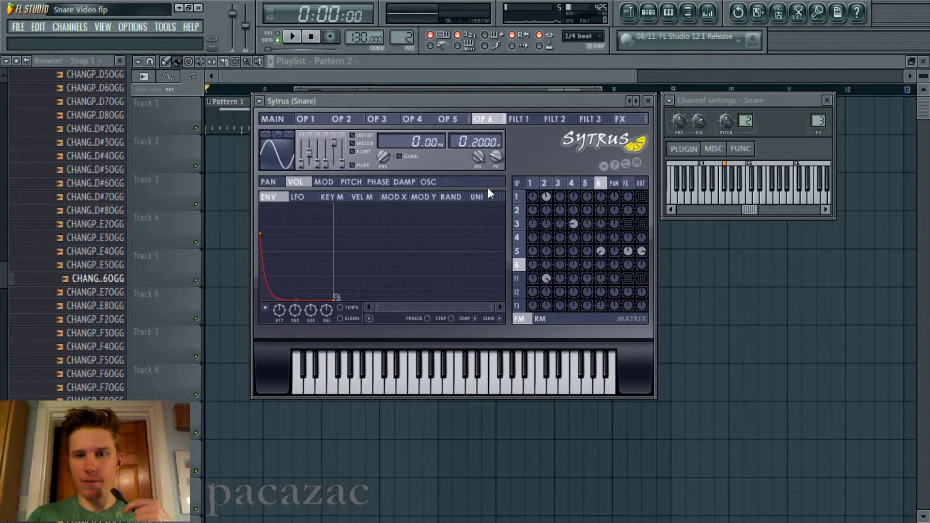
# Step: Examine operator 6's modulation of operator 5 in the matrix, view the effects settings, and audition operator 5
pyautogui.click(462, 122)
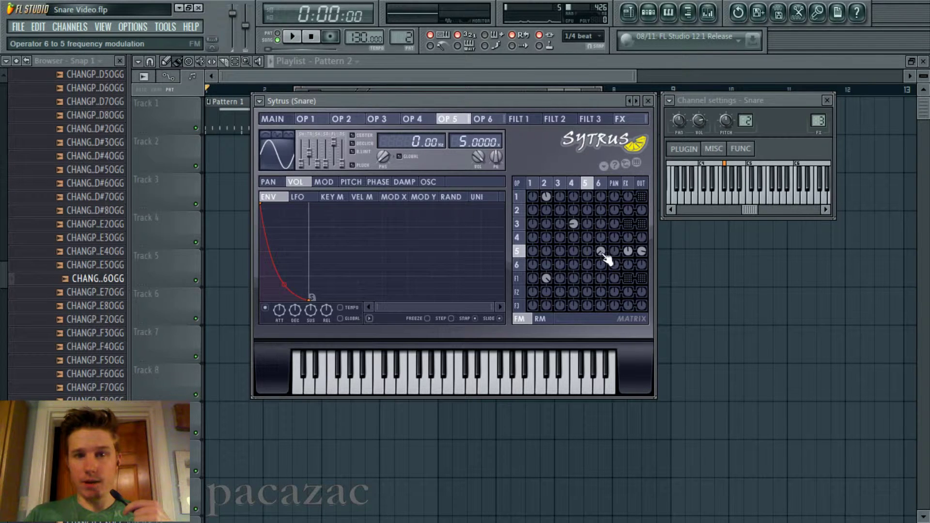
pyautogui.click(597, 182)
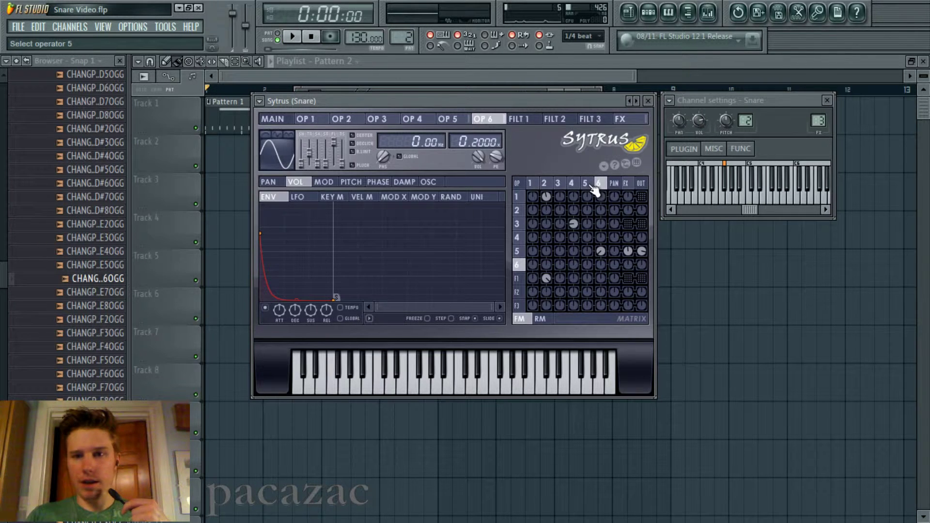
pyautogui.click(627, 183)
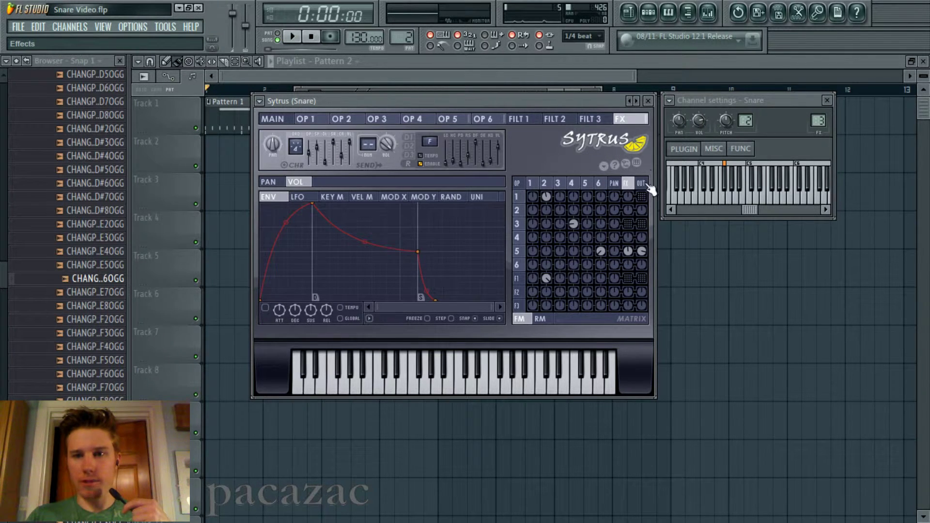
pyautogui.click(465, 119)
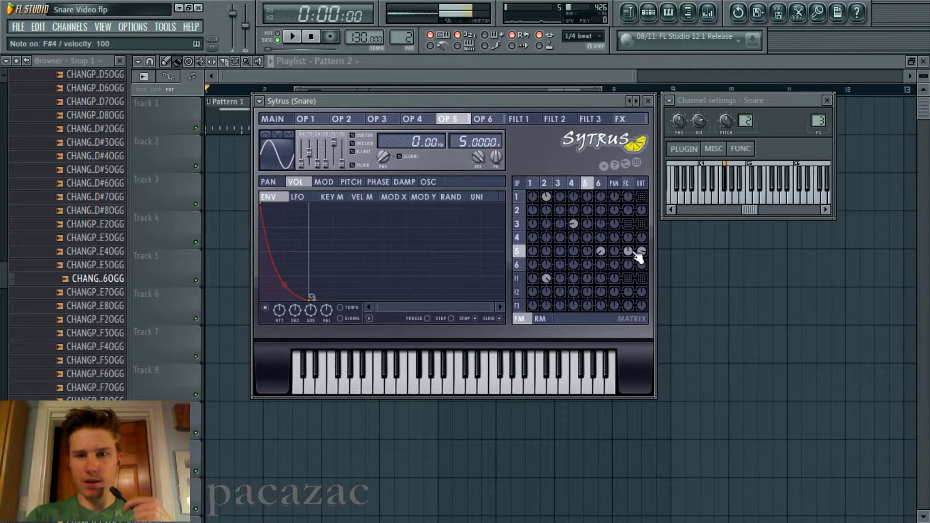
# Step: Mute operator 5's effects and output sends in the matrix and enable both sends for filter 1
pyautogui.moveTo(635, 256); pyautogui.dragTo(644, 257)
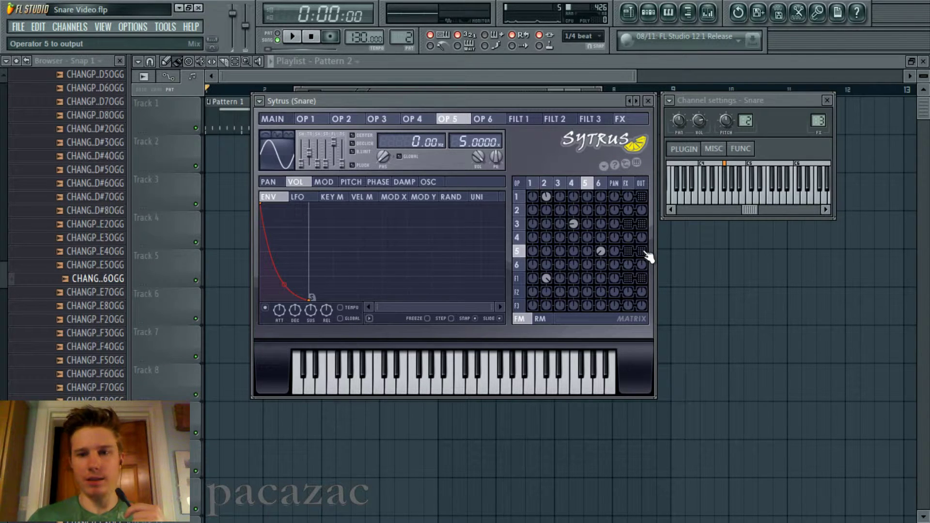
pyautogui.moveTo(644, 253); pyautogui.dragTo(644, 242)
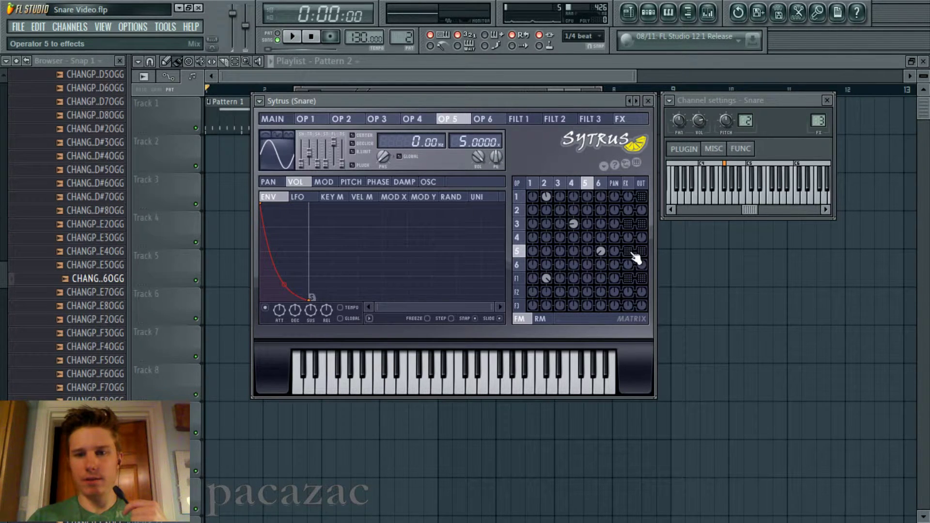
pyautogui.moveTo(628, 280); pyautogui.dragTo(628, 268)
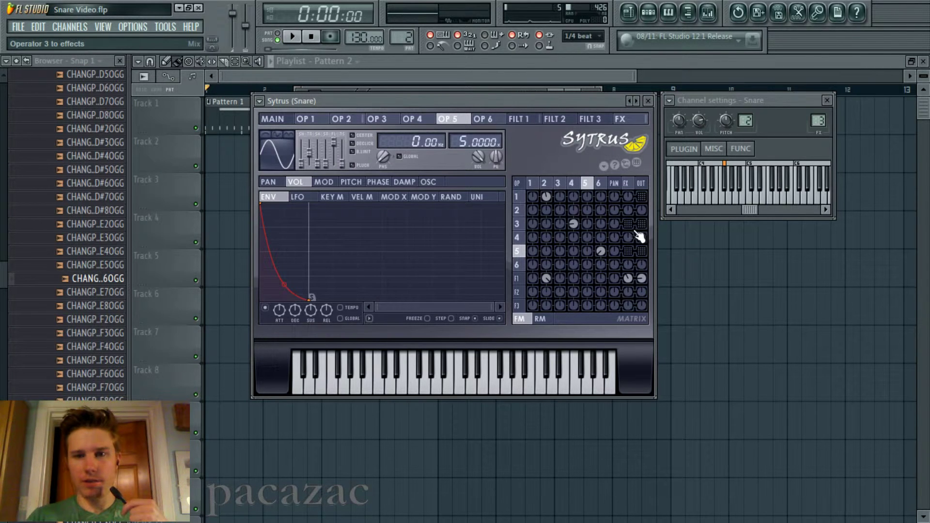
# Step: Inspect operator 2's volume envelope and filter 1's resonance and cutoff envelope, then audition the filtered sound
pyautogui.click(348, 119)
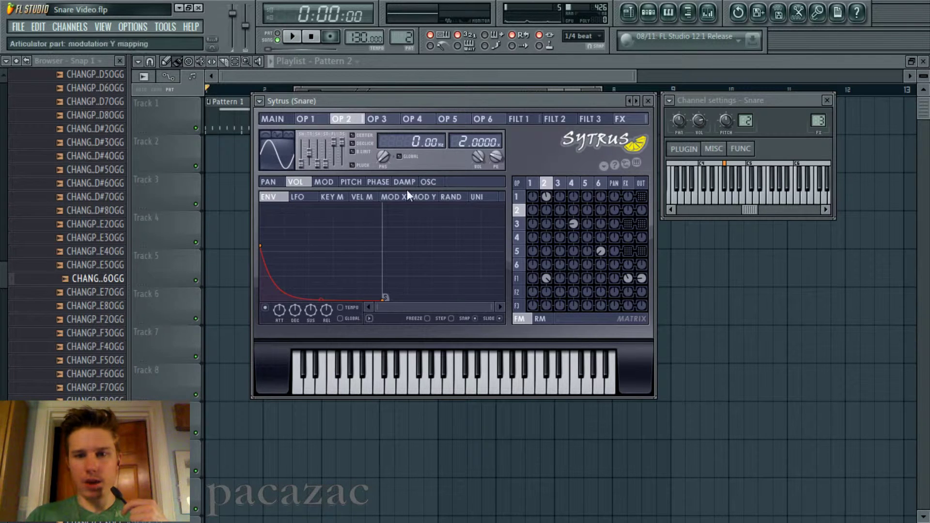
pyautogui.click(533, 119)
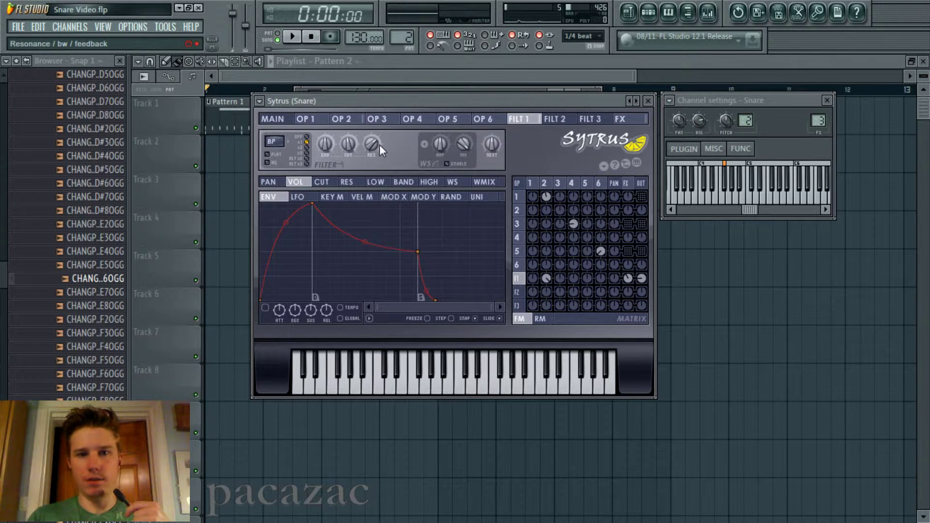
pyautogui.moveTo(373, 144); pyautogui.dragTo(373, 141)
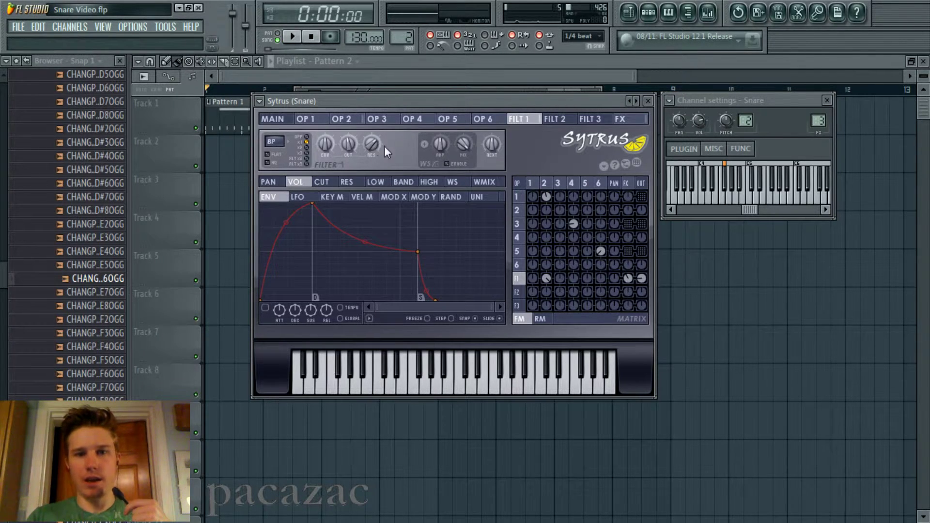
pyautogui.click(333, 184)
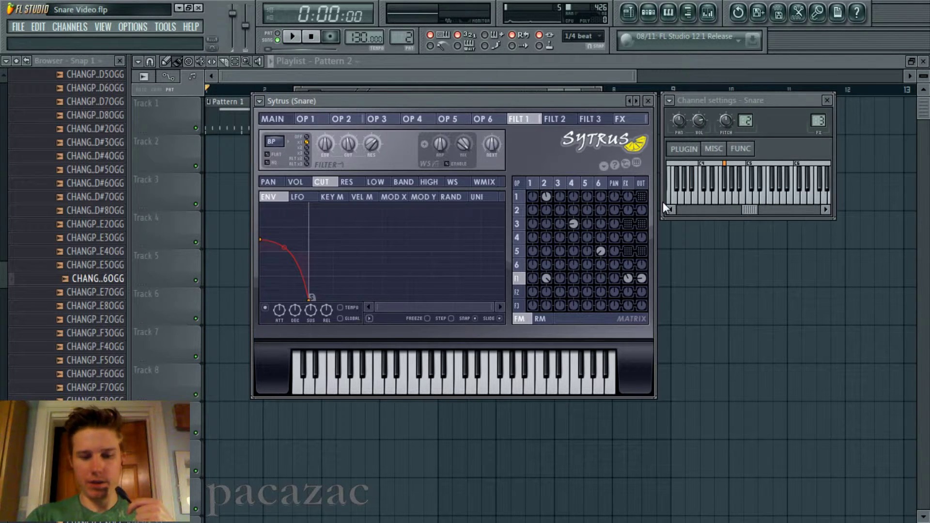
pyautogui.press('g')
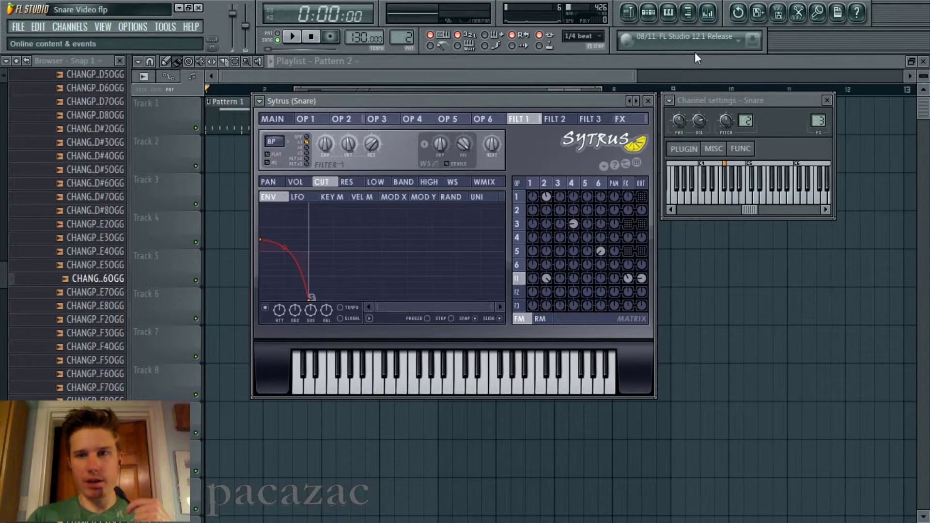
# Step: Audition the snare with operator 2's volume envelope disabled, then return to filter 1's cutoff envelope
pyautogui.click(342, 119)
pyautogui.click(295, 182)
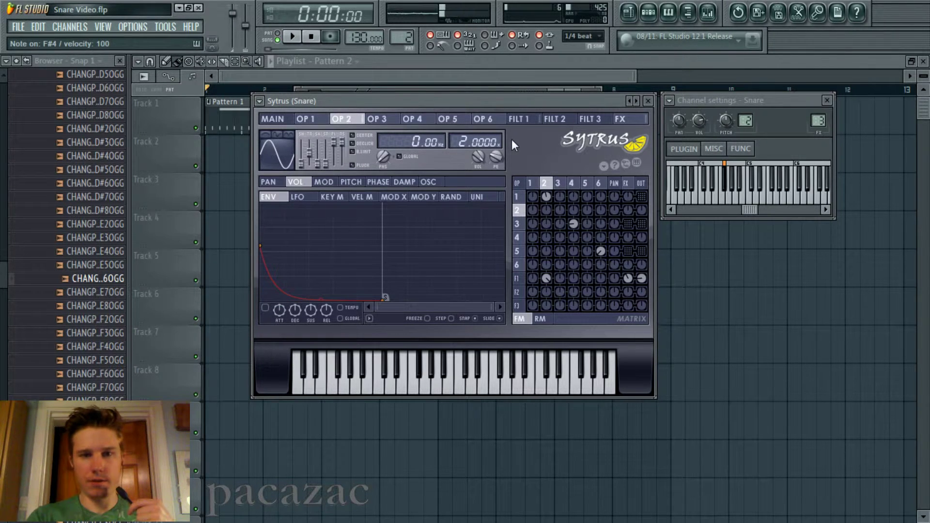
pyautogui.click(518, 120)
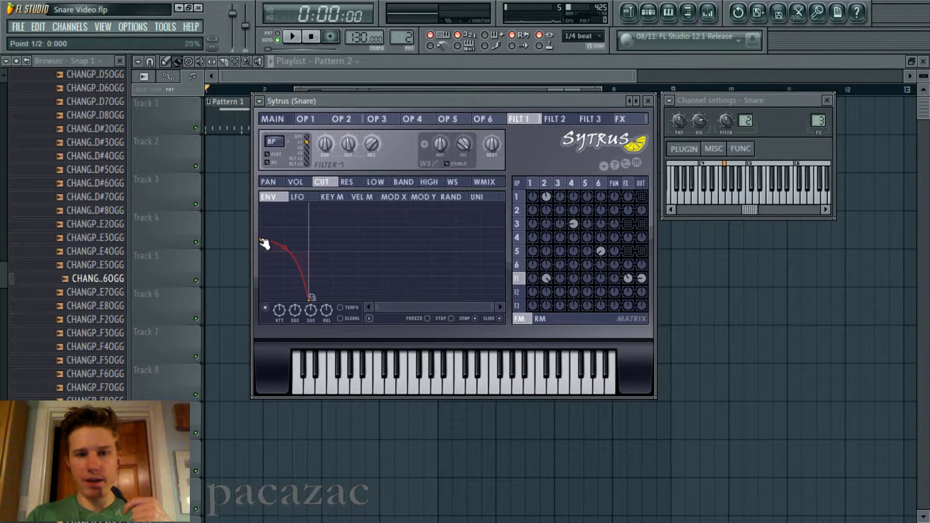
# Step: Open the first Fruity Parametric EQ 2 on mixer Insert 3 and audition the snare through it
pyautogui.click(708, 12)
pyautogui.click(815, 164)
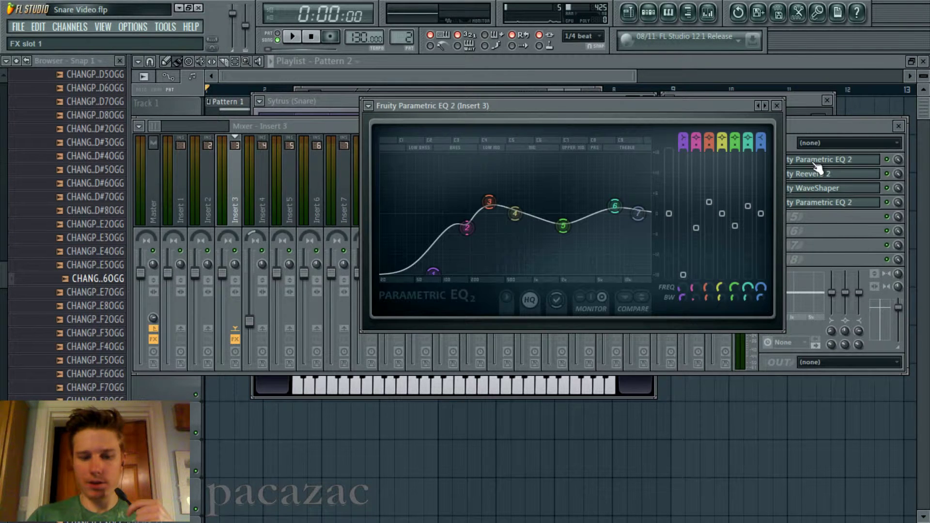
pyautogui.press('g')
pyautogui.press('g')
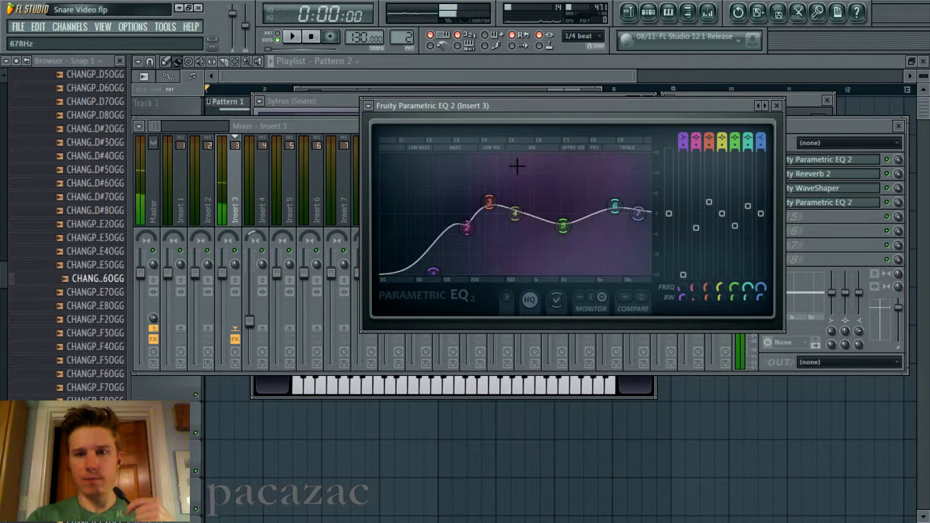
# Step: Compare Sytrus filter 1's band-pass settings with band 3's frequency and bandwidth controls in Fruity Parametric EQ 2
pyautogui.click(346, 99)
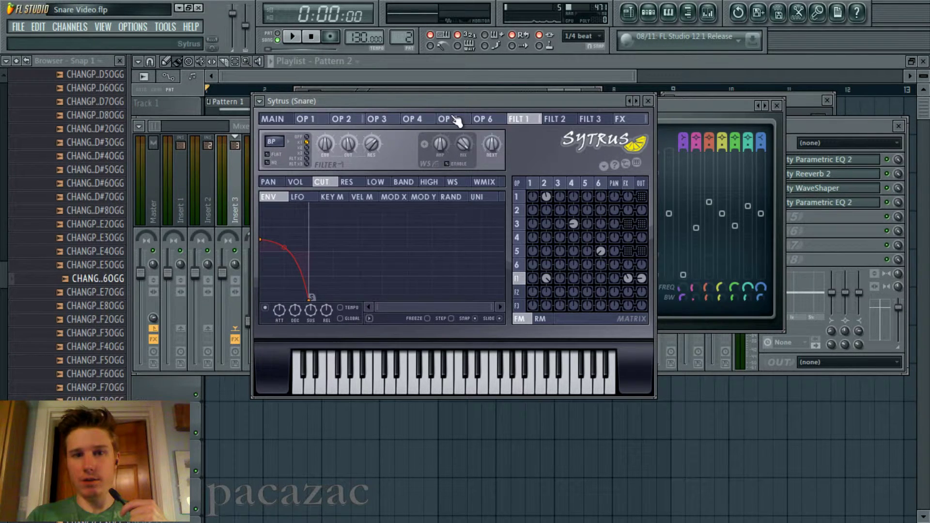
pyautogui.click(716, 103)
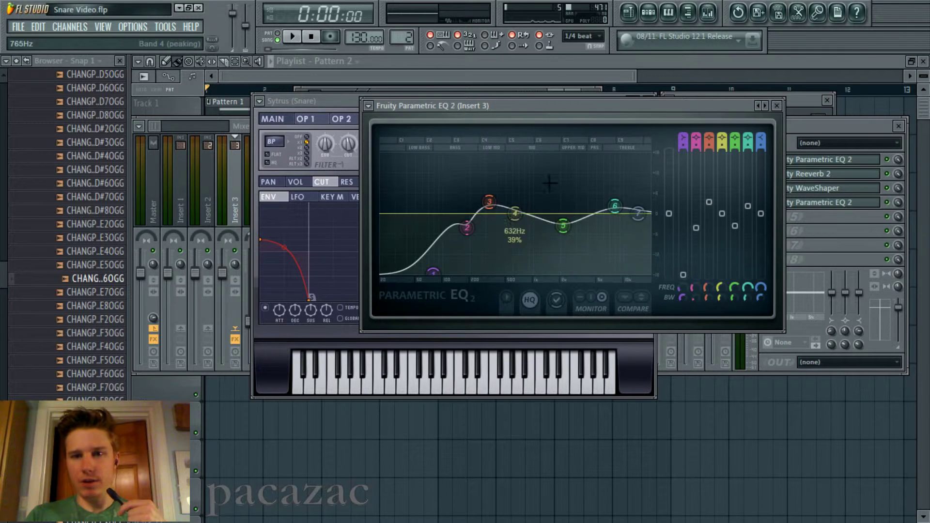
pyautogui.moveTo(708, 296)
pyautogui.mouseDown()
pyautogui.moveTo(708, 324)
pyautogui.moveTo(708, 305)
pyautogui.mouseUp()
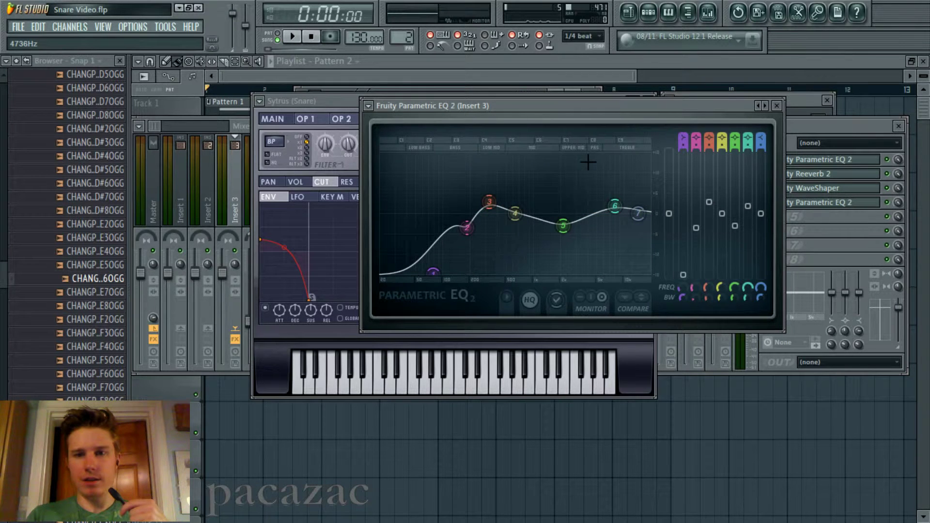
pyautogui.click(339, 103)
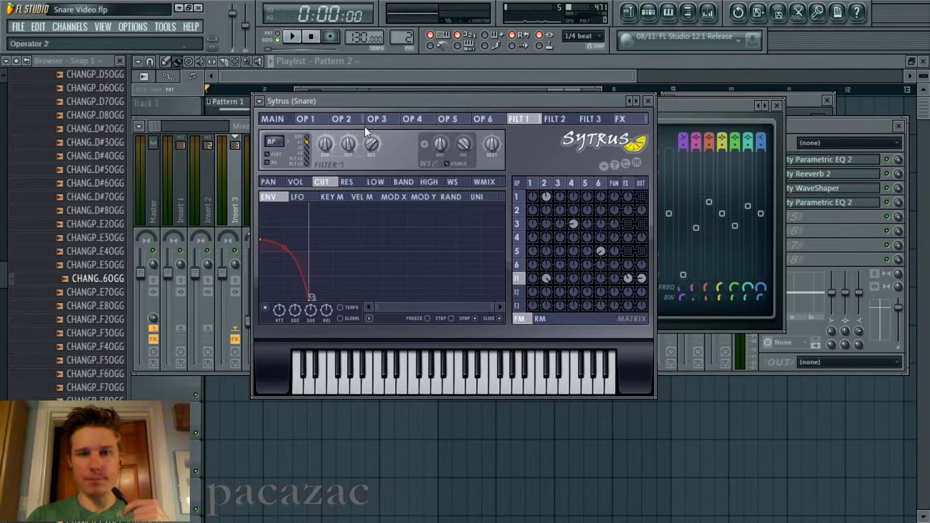
pyautogui.click(731, 104)
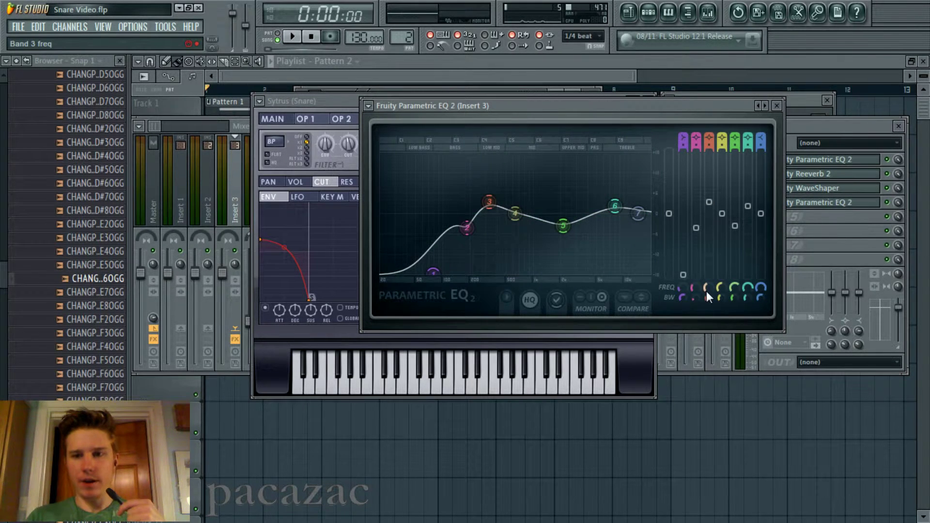
pyautogui.moveTo(711, 298)
pyautogui.mouseDown()
pyautogui.moveTo(711, 319)
pyautogui.moveTo(711, 290)
pyautogui.moveTo(711, 309)
pyautogui.mouseUp()
# Step: Return to Sytrus and compare the frequency ratios and modulation settings of operators 2 and 1
pyautogui.click(327, 99)
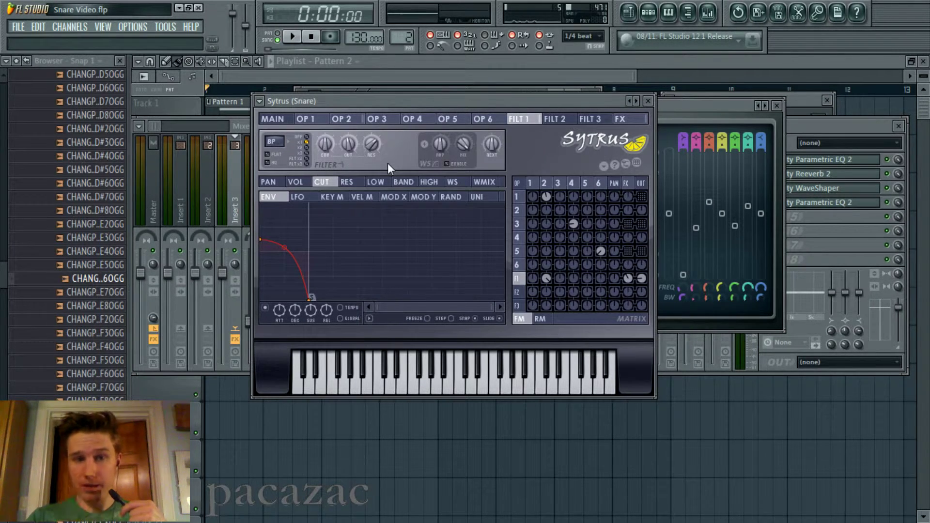
pyautogui.click(339, 118)
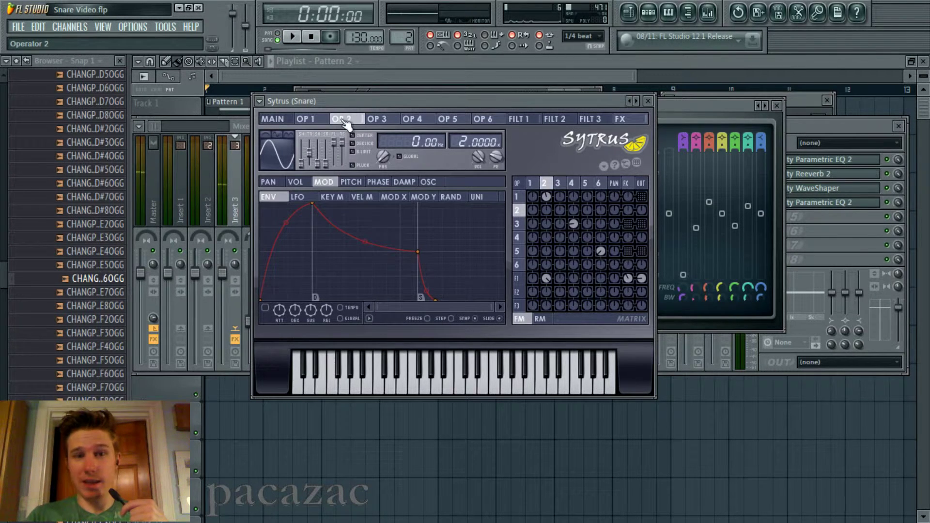
pyautogui.click(310, 119)
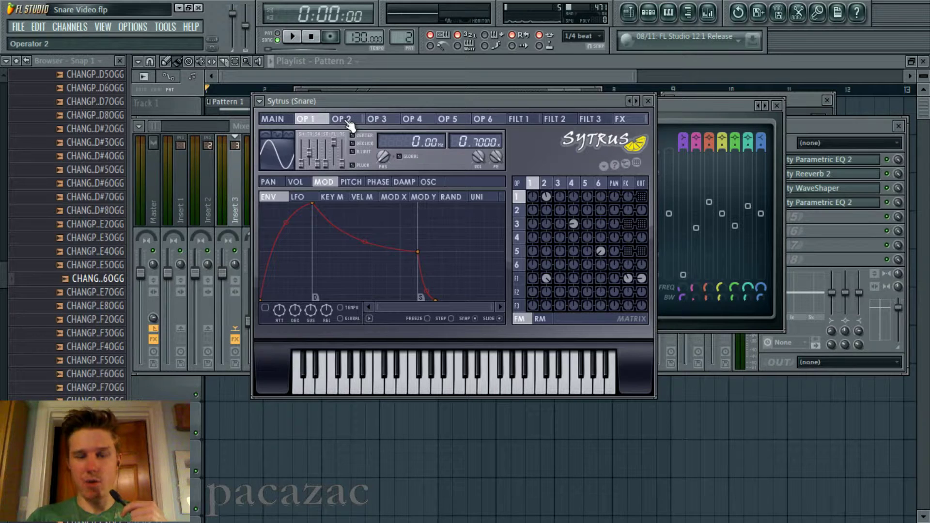
# Step: Switch between operators 1 and 2 to compare them, then examine operator 2's volume envelope
pyautogui.click(348, 122)
pyautogui.click(310, 119)
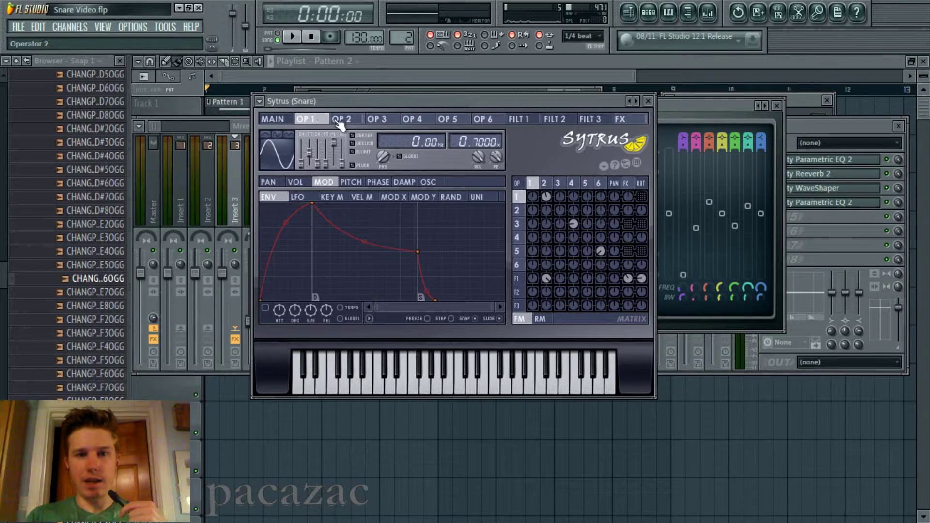
pyautogui.click(341, 119)
pyautogui.click(301, 183)
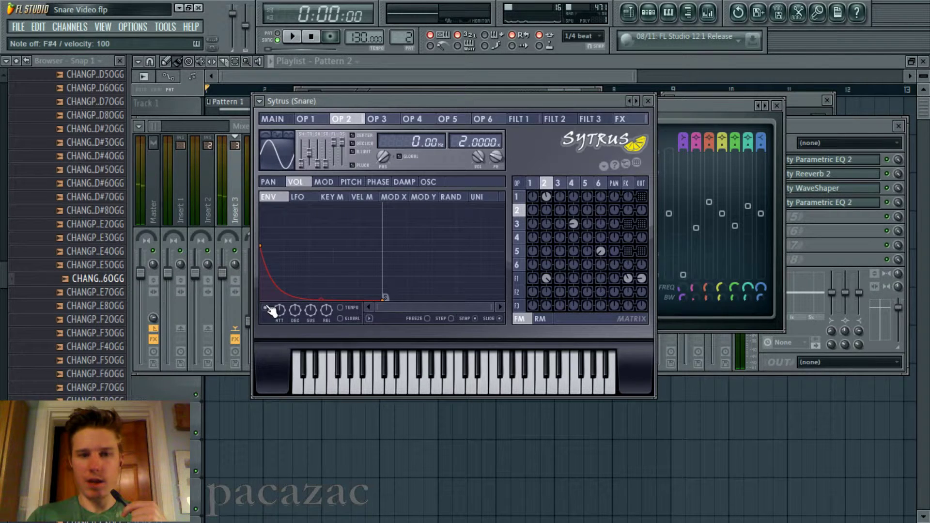
# Step: Re-enable the effects and output sends of operators 3 and 5 in the Sytrus matrix
pyautogui.click(640, 121)
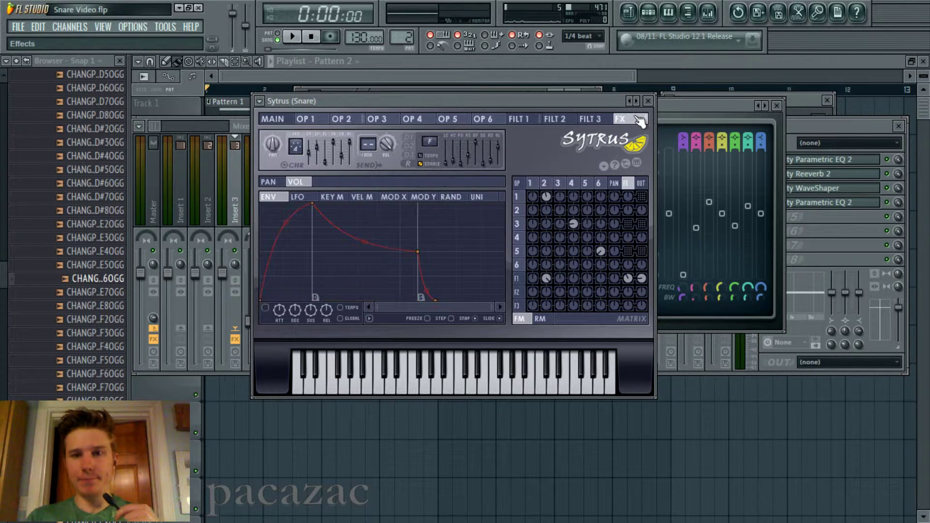
pyautogui.click(628, 251)
pyautogui.click(641, 251)
pyautogui.click(628, 224)
pyautogui.click(641, 223)
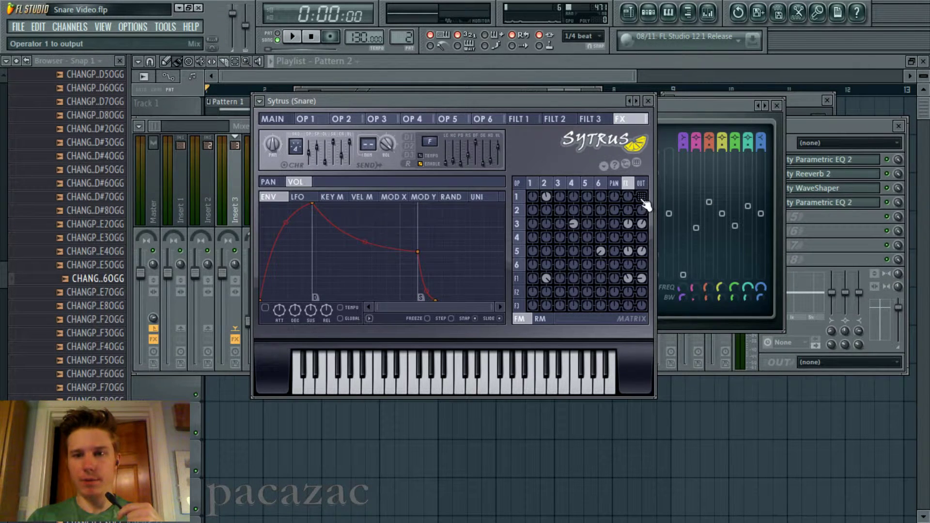
# Step: Audition the snare with its operator sends restored, first alone and also within the beat
pyautogui.press('g')
pyautogui.press('g')
pyautogui.press('g')
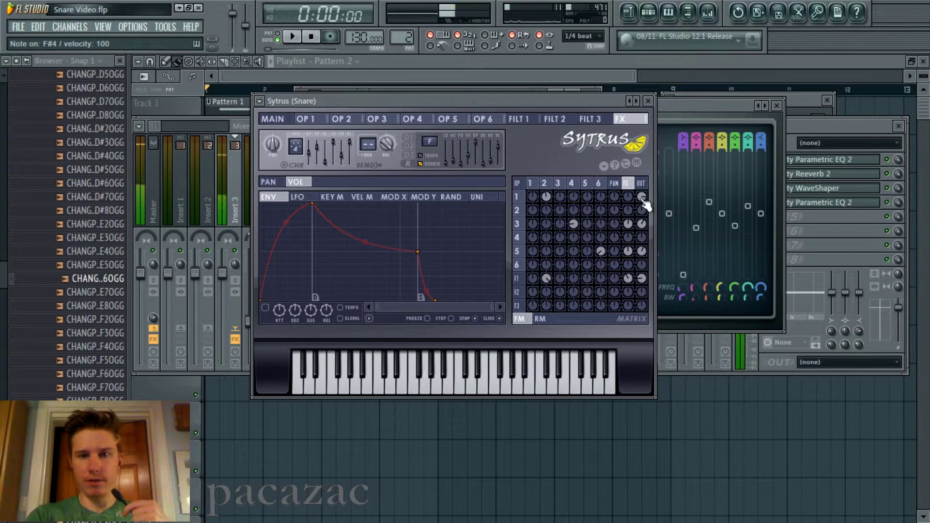
pyautogui.press('g')
pyautogui.press('g')
pyautogui.press('g')
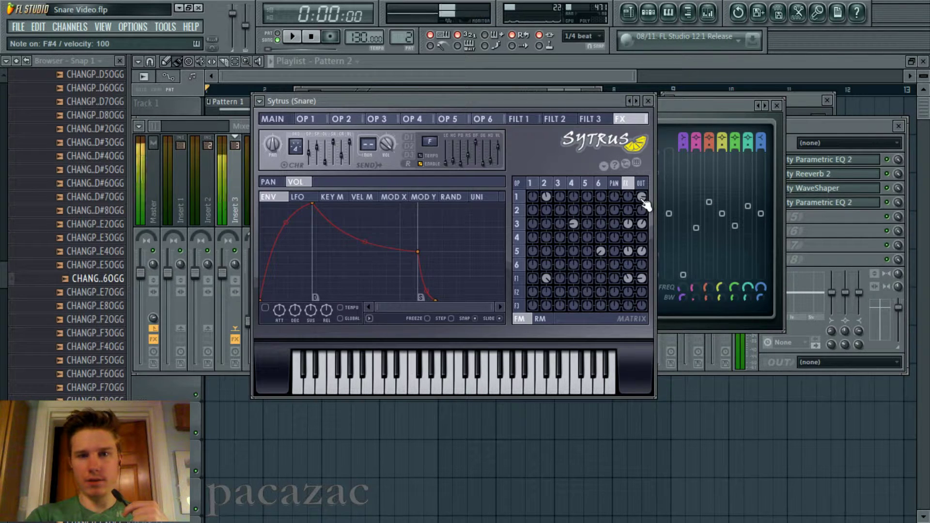
pyautogui.press('space')
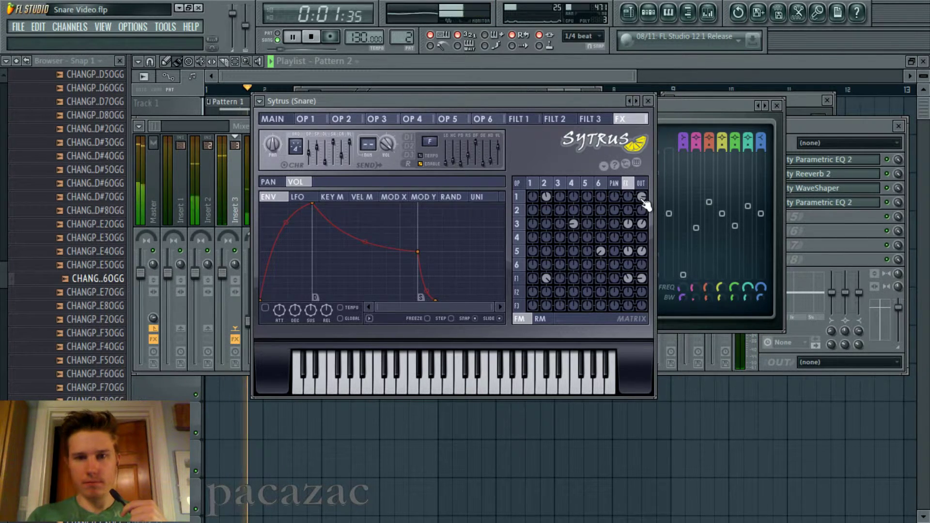
# Step: Return Sytrus to its main page, then open the Fruity Parametric EQ 2 in slot 4 of mixer Insert 3
pyautogui.click(272, 119)
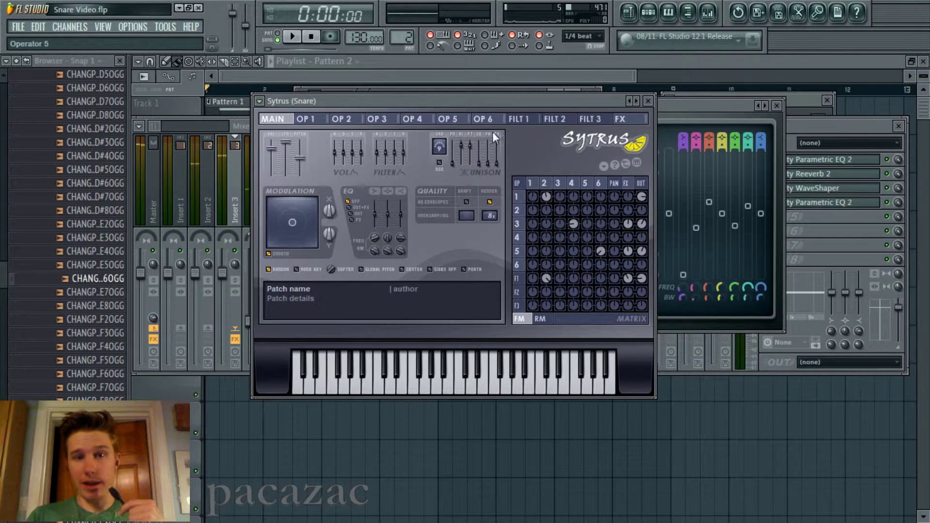
pyautogui.click(820, 128)
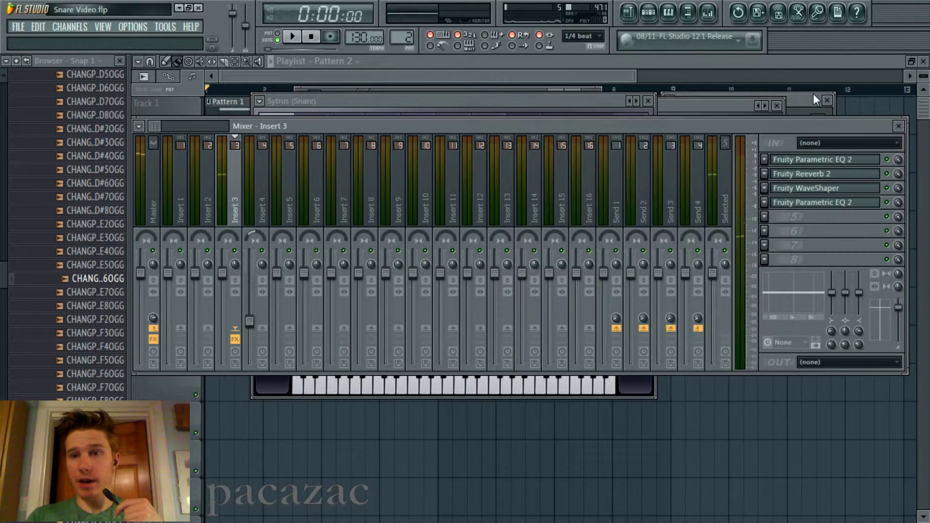
pyautogui.click(678, 17)
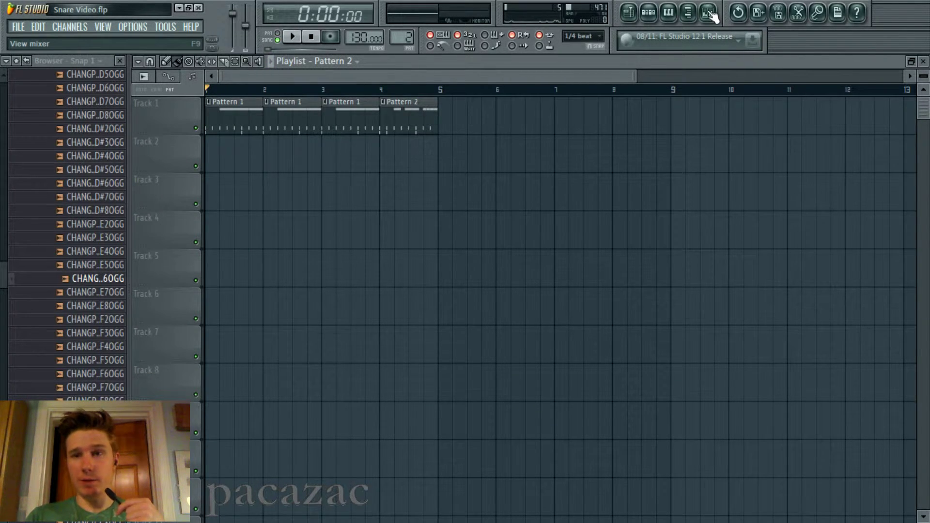
pyautogui.click(708, 14)
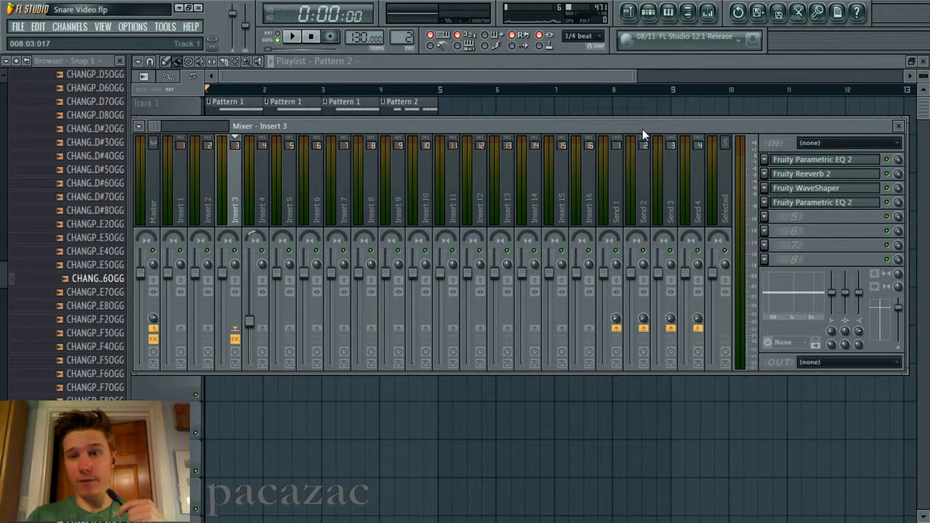
pyautogui.moveTo(642, 129)
pyautogui.mouseDown()
pyautogui.moveTo(641, 120)
pyautogui.moveTo(650, 129)
pyautogui.mouseUp()
pyautogui.click(851, 206)
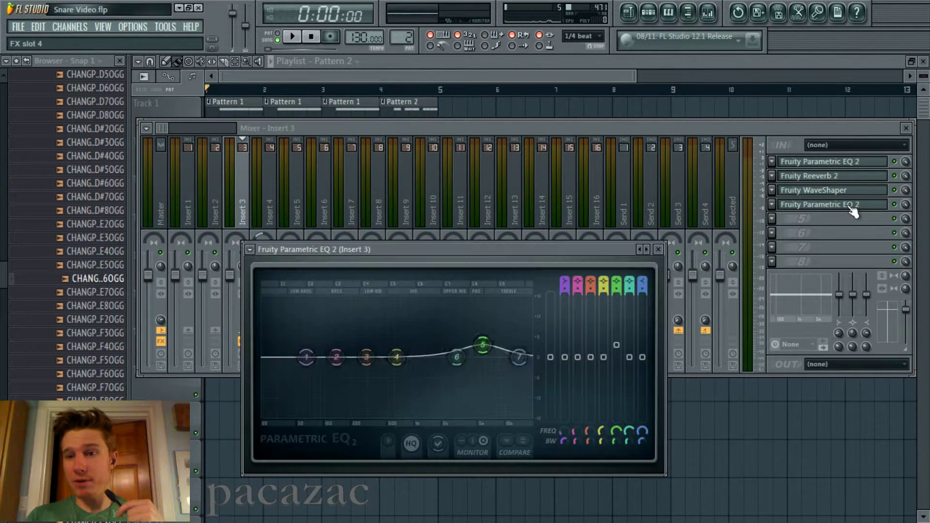
pyautogui.moveTo(603, 253); pyautogui.dragTo(600, 223)
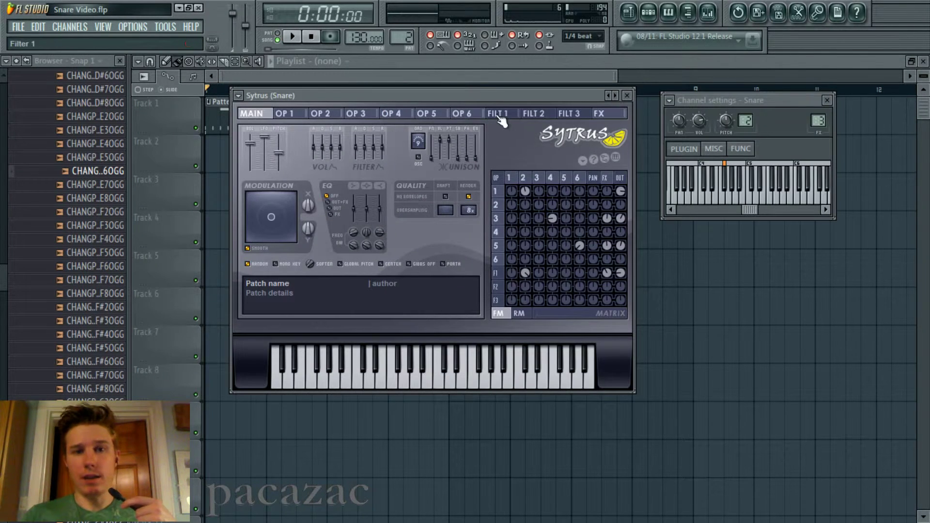
# Step: Audition the snare with Sytrus's unison pitch lowered to its minimum, then restore the unison pitch
pyautogui.moveTo(460, 96); pyautogui.dragTo(487, 95)
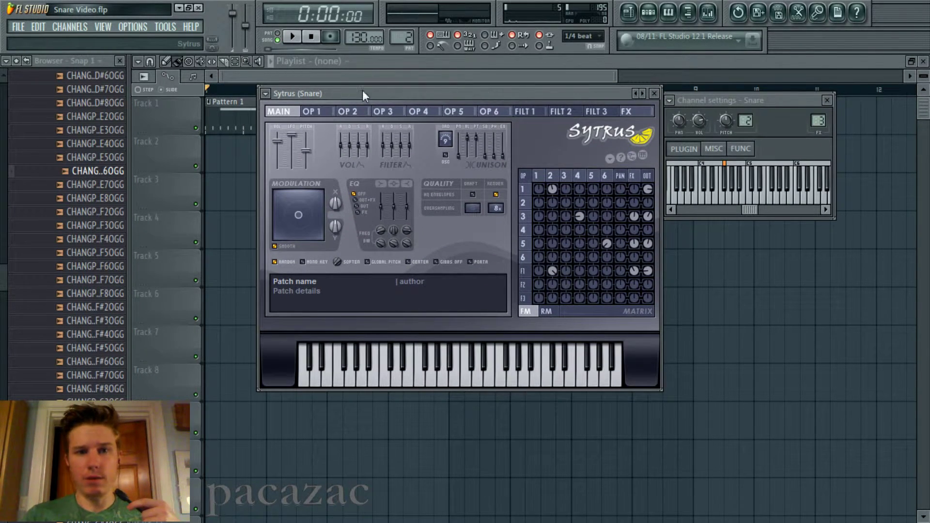
pyautogui.moveTo(363, 92); pyautogui.dragTo(347, 92)
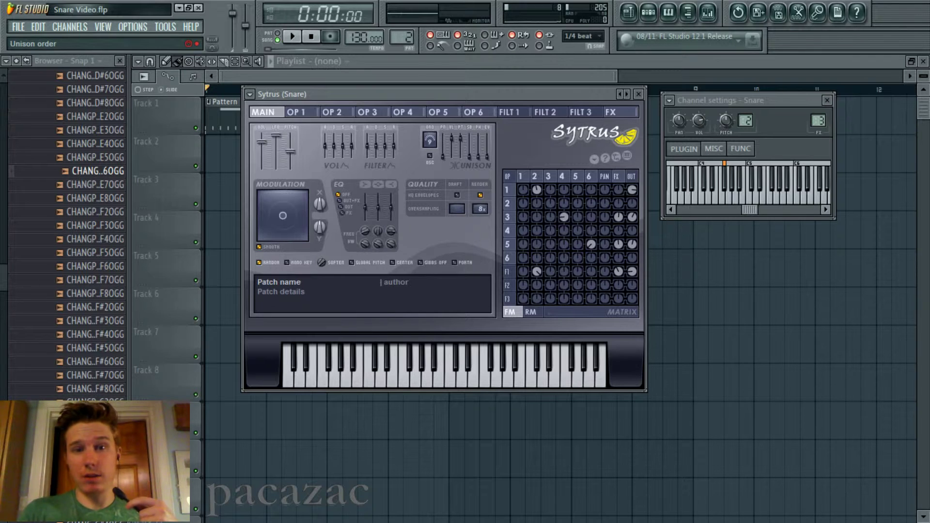
pyautogui.moveTo(428, 140); pyautogui.dragTo(432, 144)
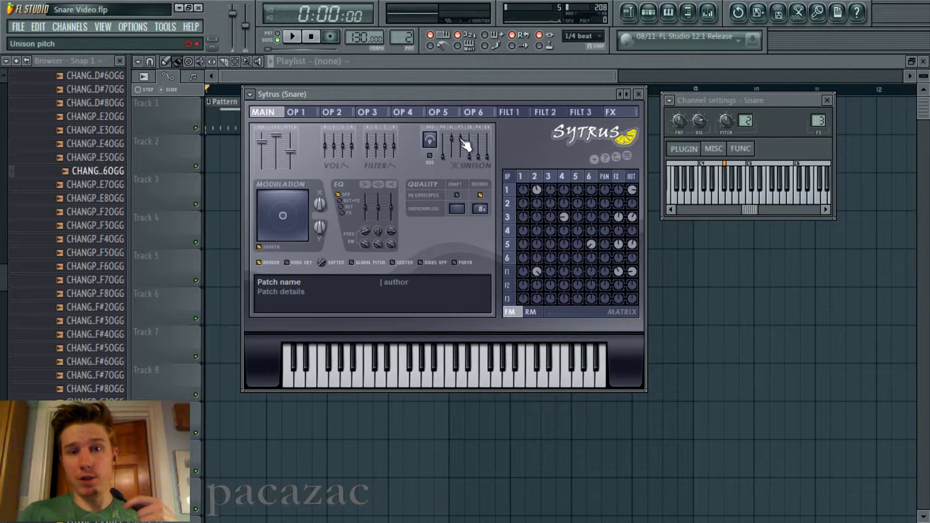
pyautogui.moveTo(464, 143); pyautogui.dragTo(465, 163)
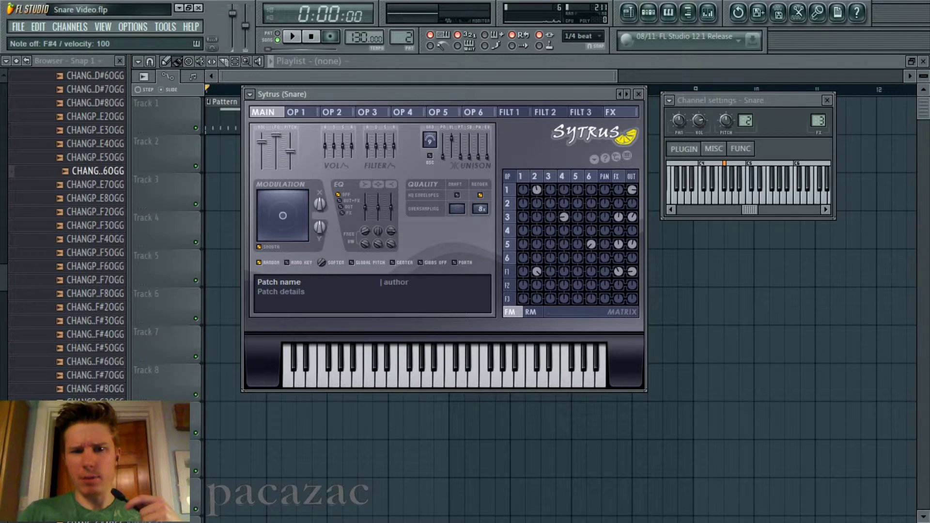
pyautogui.moveTo(464, 163)
pyautogui.mouseDown()
pyautogui.moveTo(464, 136)
pyautogui.moveTo(464, 163)
pyautogui.moveTo(464, 145)
pyautogui.mouseUp()
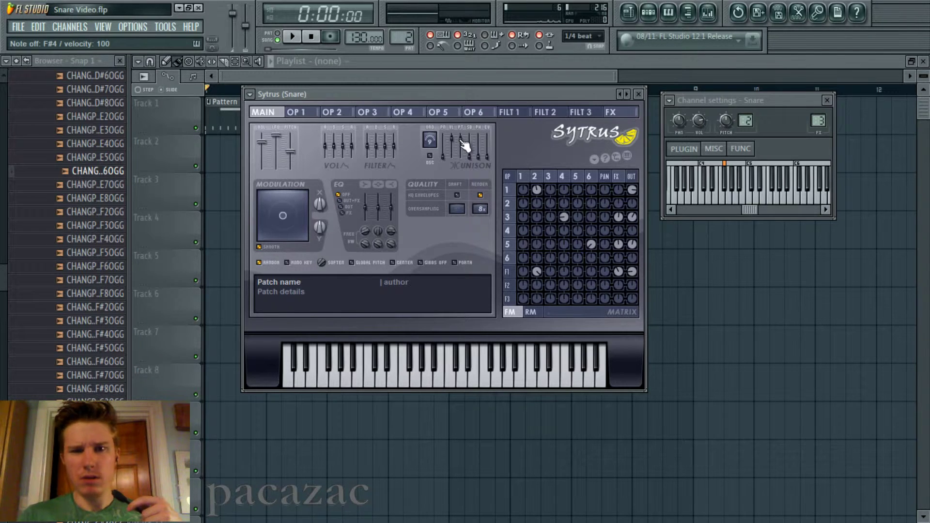
pyautogui.moveTo(464, 144); pyautogui.dragTo(464, 145)
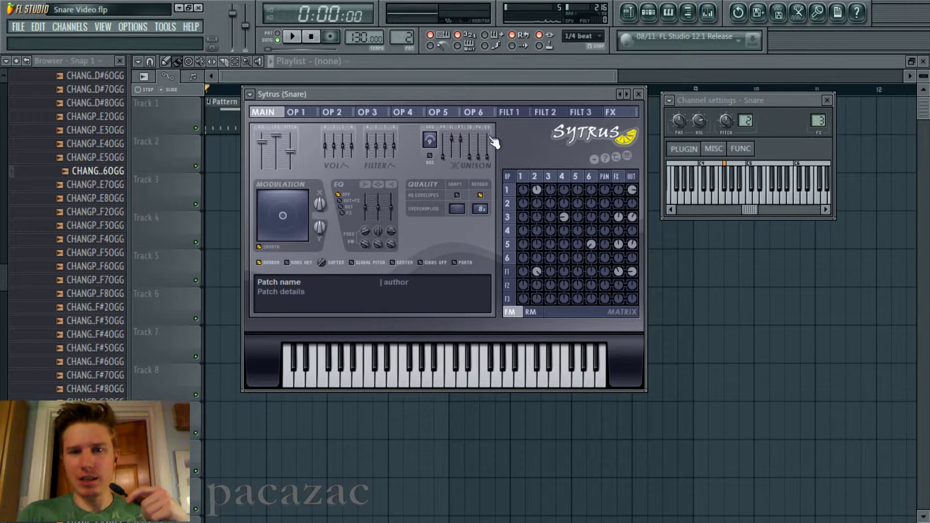
pyautogui.moveTo(584, 97); pyautogui.dragTo(588, 95)
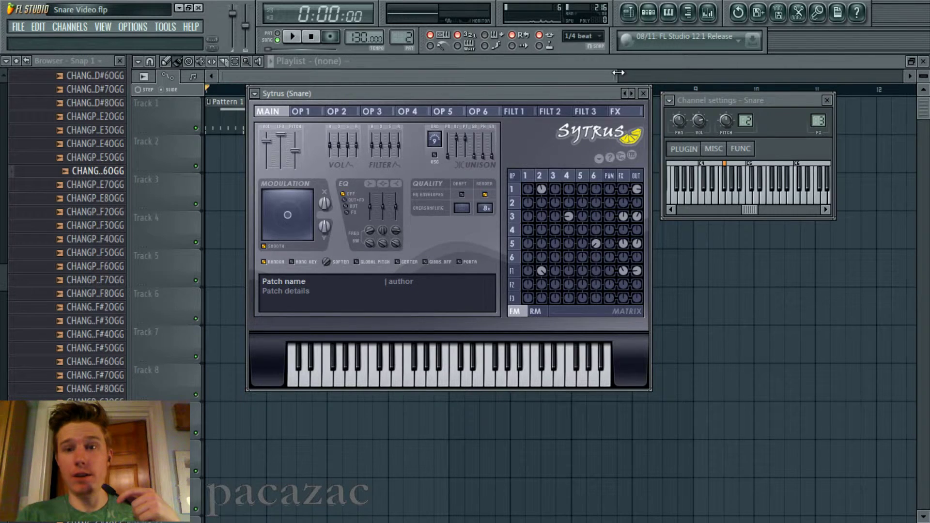
# Step: Inspect the first Fruity Parametric EQ 2 and the Fruity Reeverb 2 settings on mixer Insert 3
pyautogui.press('F12')
pyautogui.moveTo(618, 73); pyautogui.dragTo(635, 72)
pyautogui.click(707, 12)
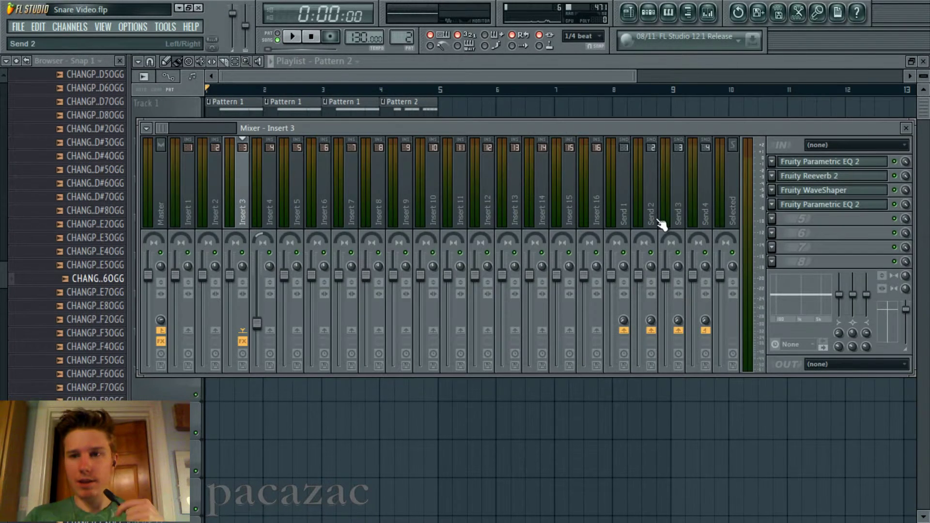
pyautogui.click(890, 165)
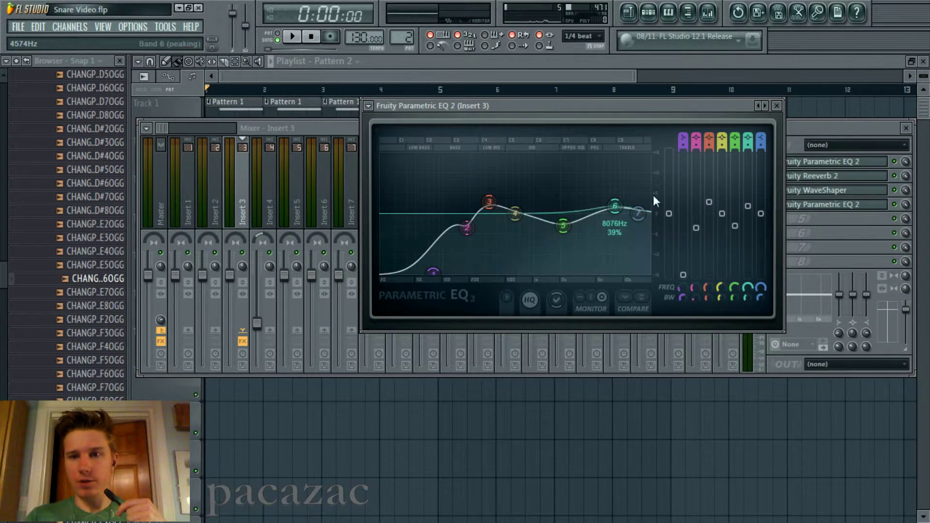
pyautogui.click(889, 180)
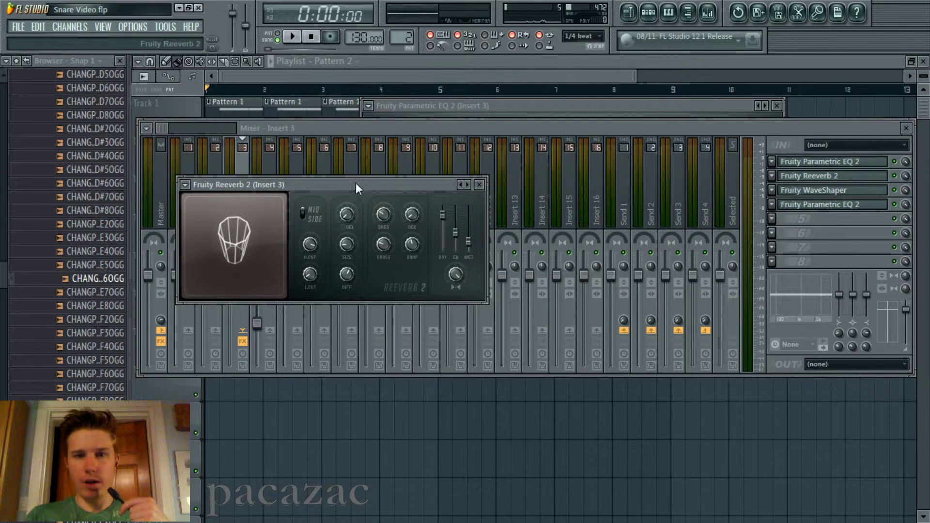
pyautogui.moveTo(356, 187); pyautogui.dragTo(380, 162)
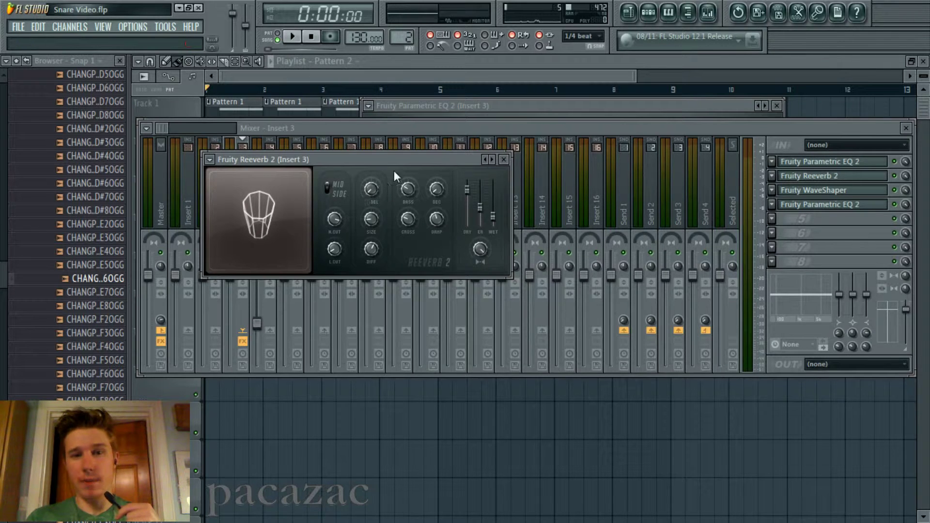
pyautogui.moveTo(401, 159); pyautogui.dragTo(409, 153)
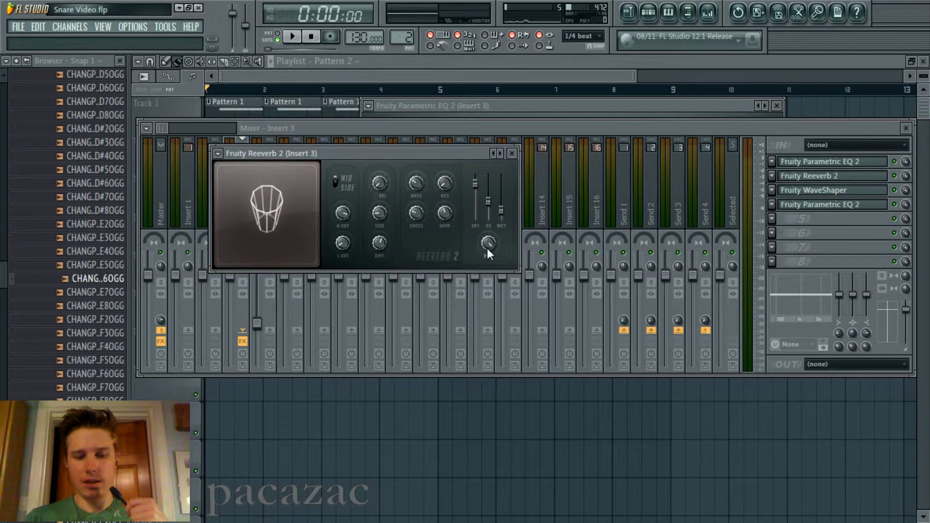
# Step: Inspect Insert 3's Fruity WaveShaper curve and the band 5 boost in its second Fruity Parametric EQ 2
pyautogui.click(872, 192)
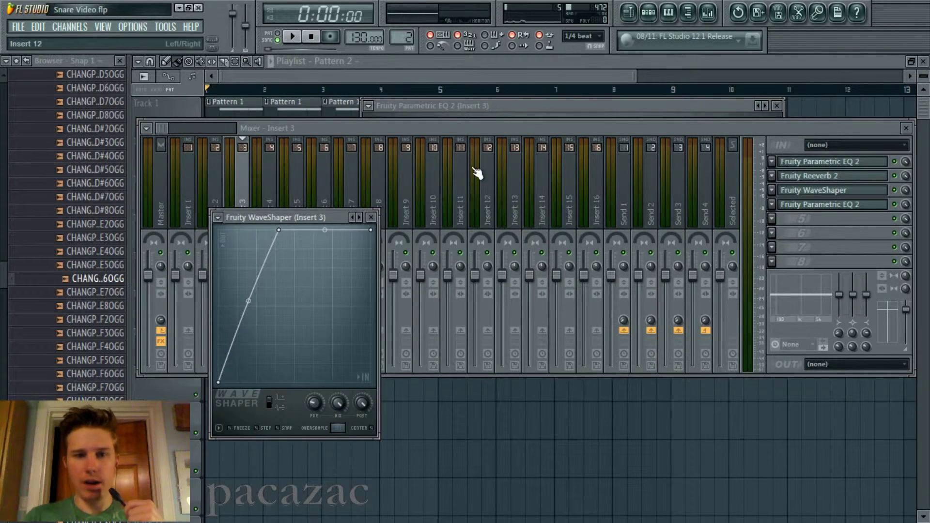
pyautogui.moveTo(324, 216); pyautogui.dragTo(365, 156)
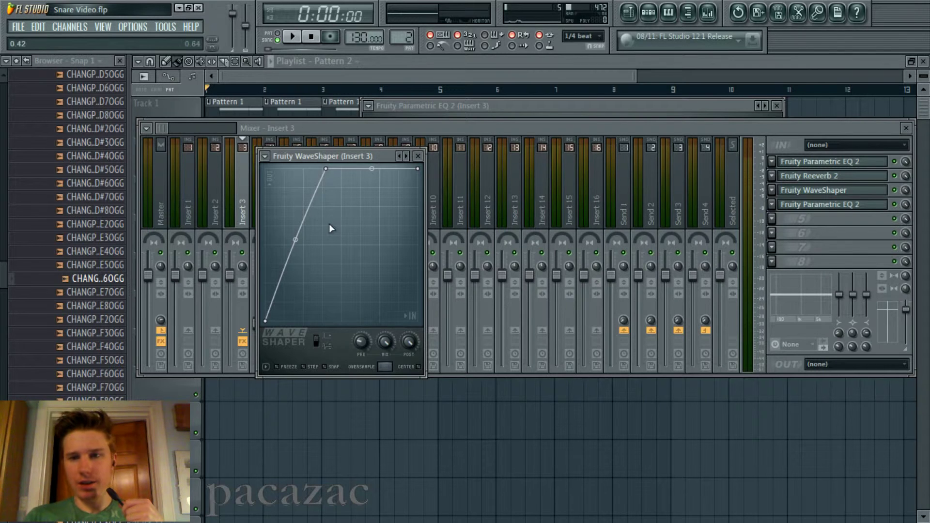
pyautogui.click(862, 205)
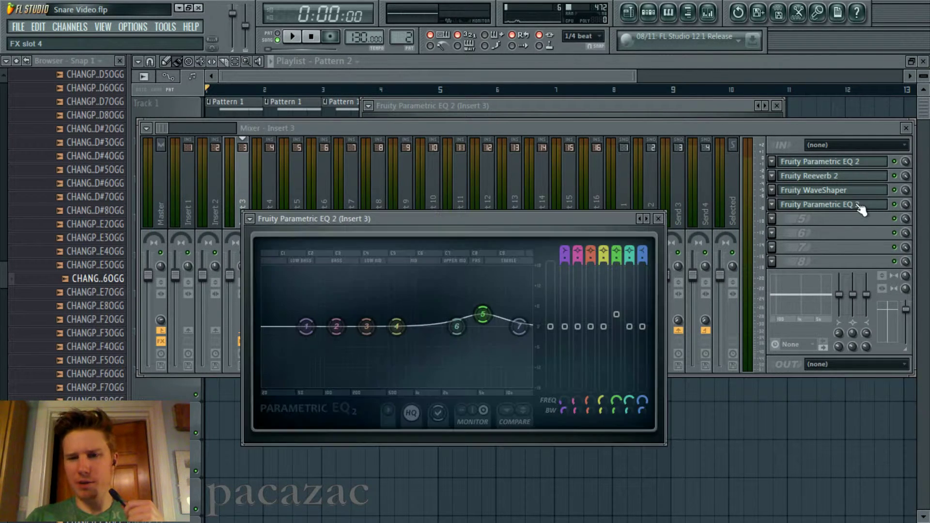
pyautogui.moveTo(585, 217); pyautogui.dragTo(592, 125)
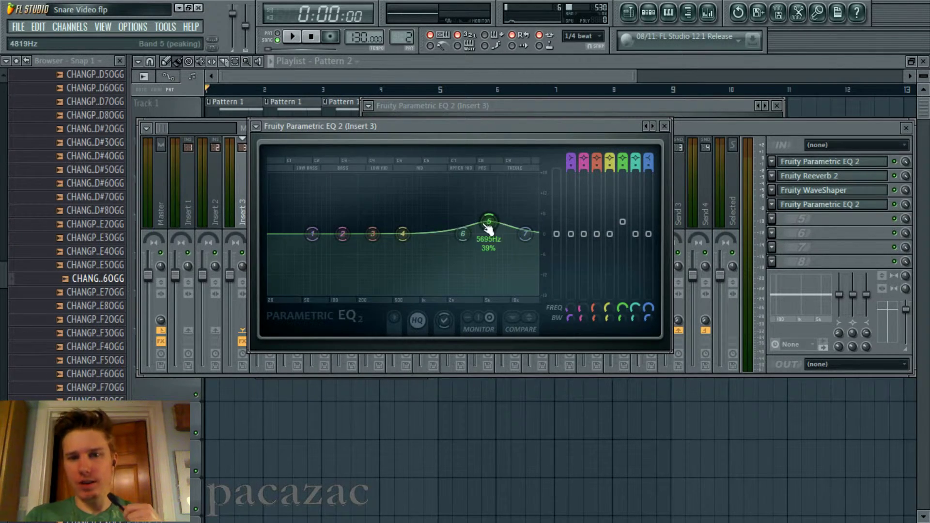
pyautogui.click(665, 127)
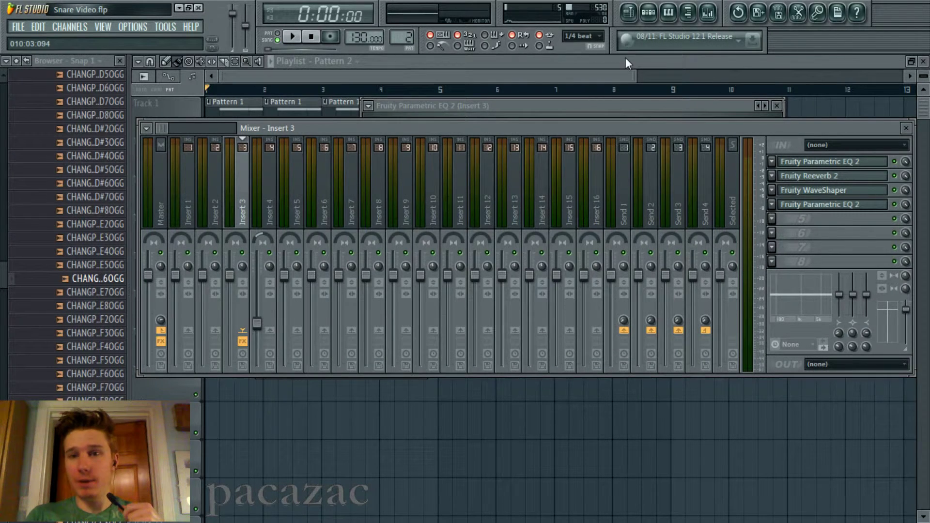
# Step: Look over Pattern 2 in the step sequencer and the playlist, then reopen the mixer on Insert 3
pyautogui.click(647, 81)
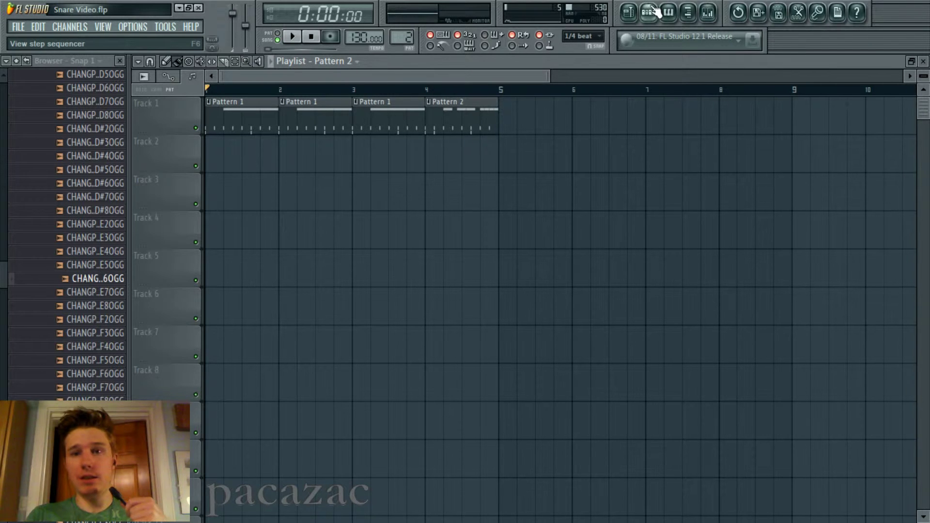
pyautogui.click(649, 12)
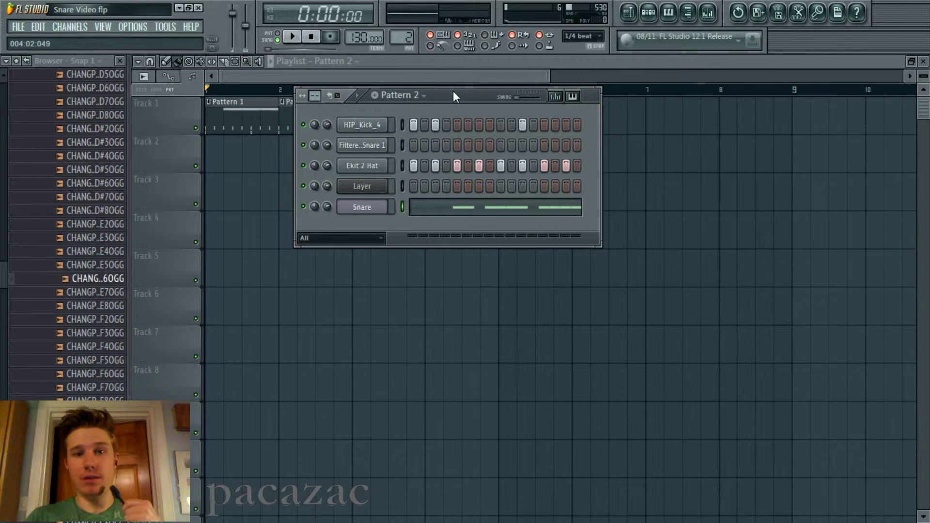
pyautogui.moveTo(453, 91); pyautogui.dragTo(457, 104)
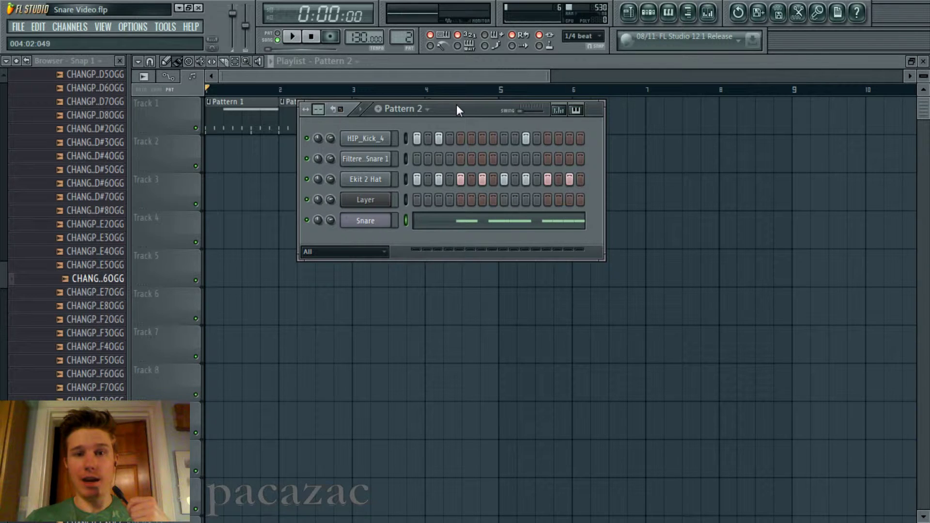
pyautogui.moveTo(456, 104)
pyautogui.mouseDown()
pyautogui.moveTo(457, 119)
pyautogui.moveTo(453, 112)
pyautogui.mouseUp()
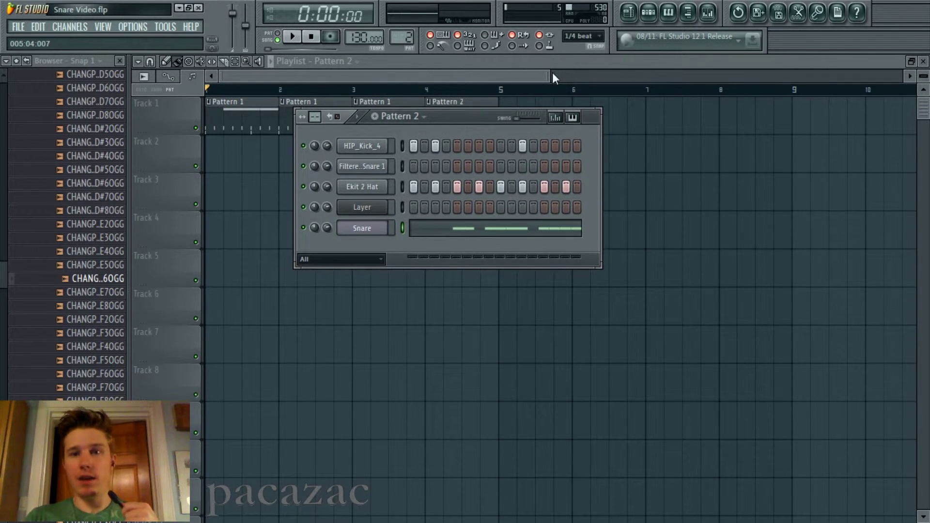
pyautogui.click(552, 78)
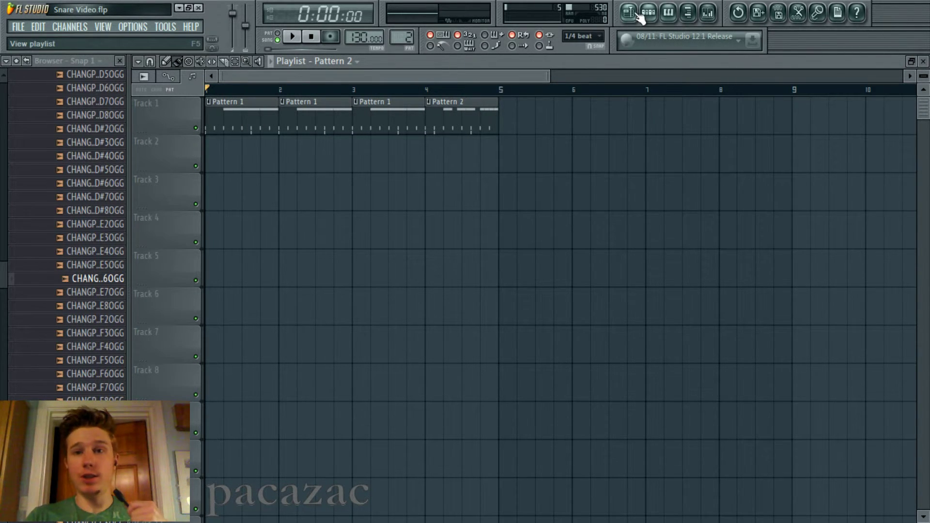
pyautogui.moveTo(550, 76); pyautogui.dragTo(609, 73)
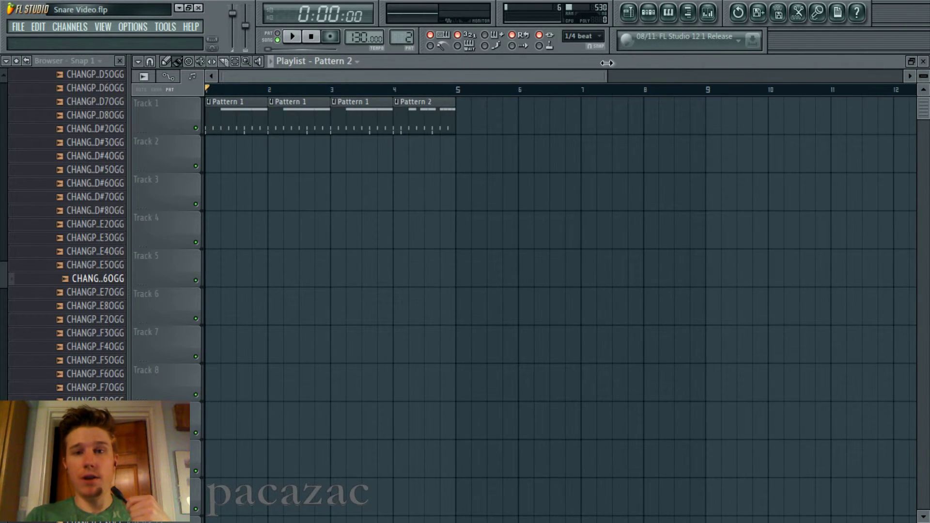
pyautogui.click(708, 13)
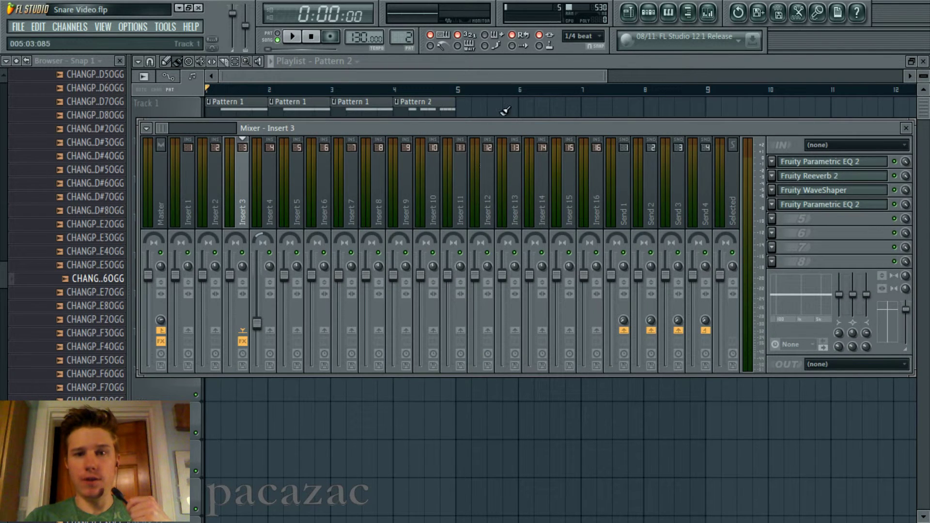
pyautogui.moveTo(497, 125)
pyautogui.mouseDown()
pyautogui.moveTo(507, 113)
pyautogui.moveTo(496, 120)
pyautogui.mouseUp()
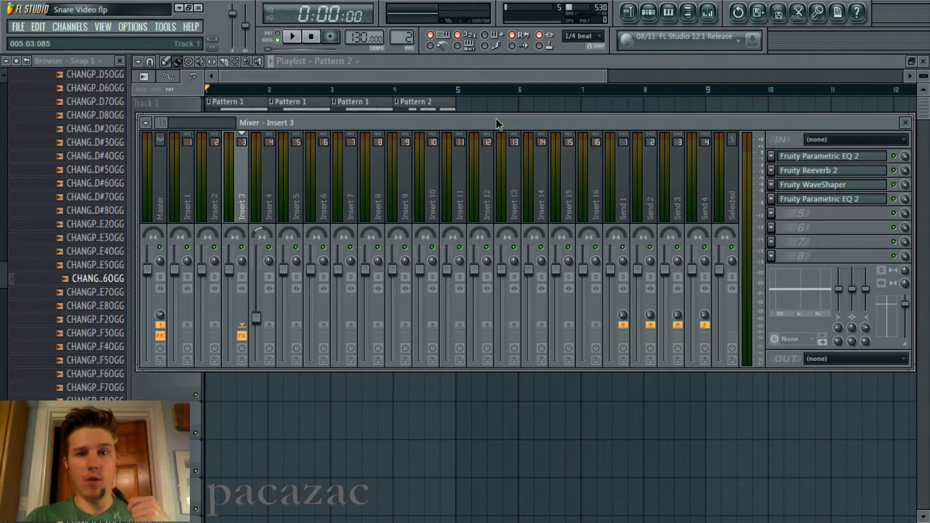